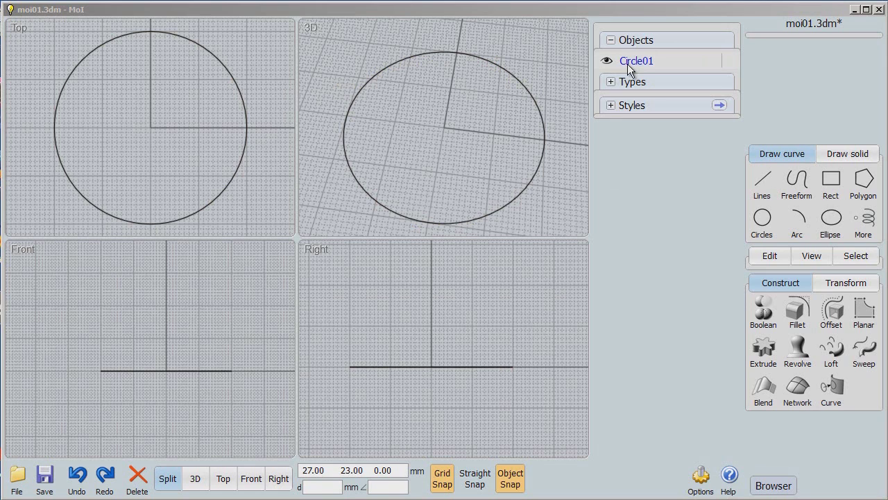
Open the Options dialog on its General page to view units (Millimeters) and UI size 11.00
click(701, 479)
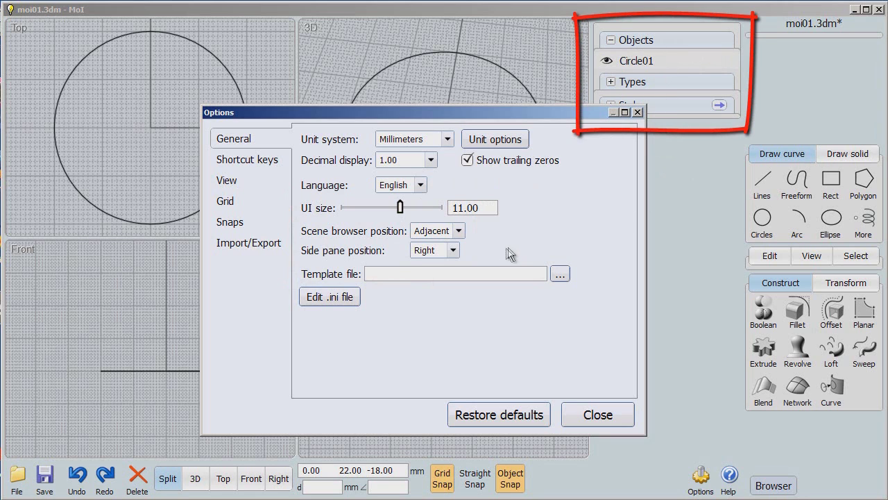
click(458, 231)
click(439, 255)
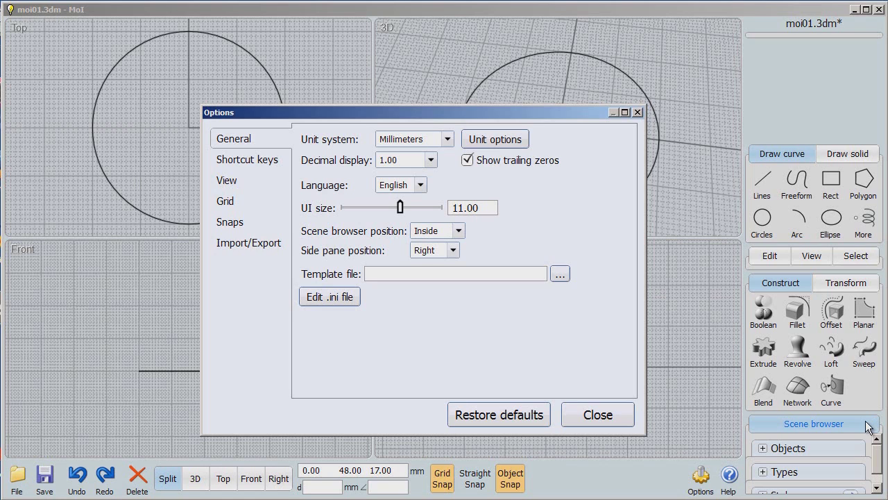
click(458, 231)
click(435, 266)
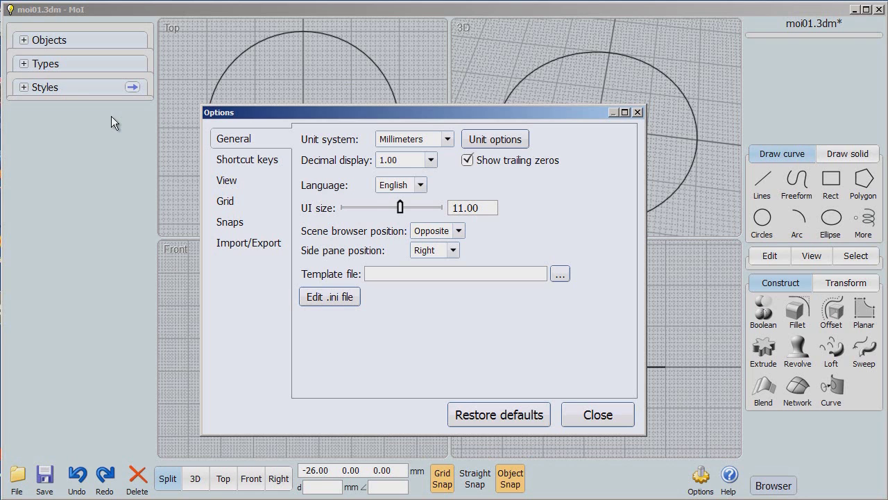
click(458, 232)
click(449, 245)
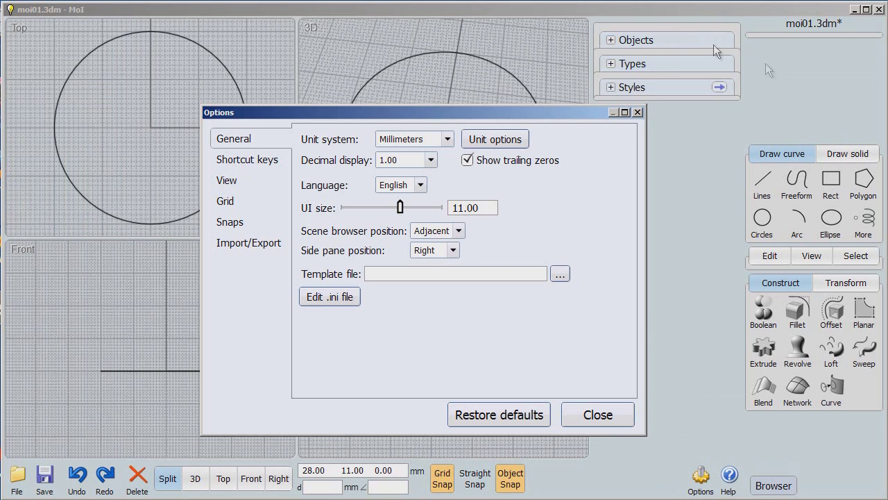
click(611, 39)
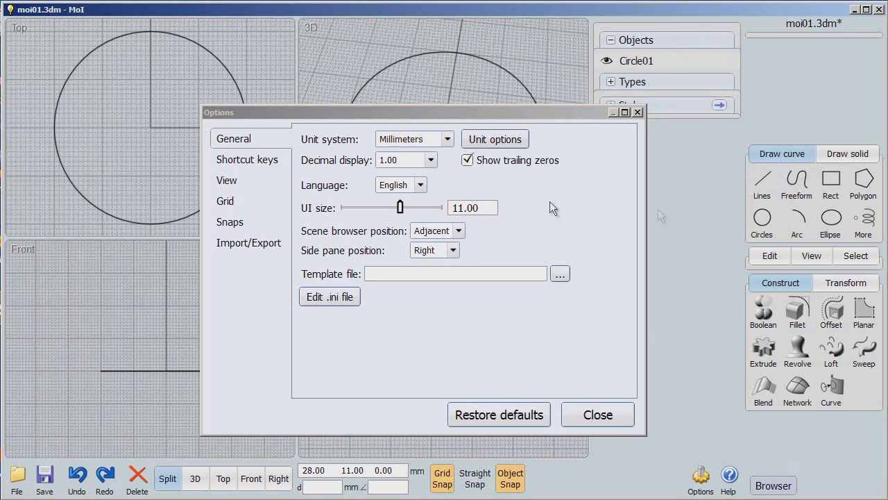
Try the side pane on the Left, set it back to Right, close Options, and show the solid tools
click(451, 251)
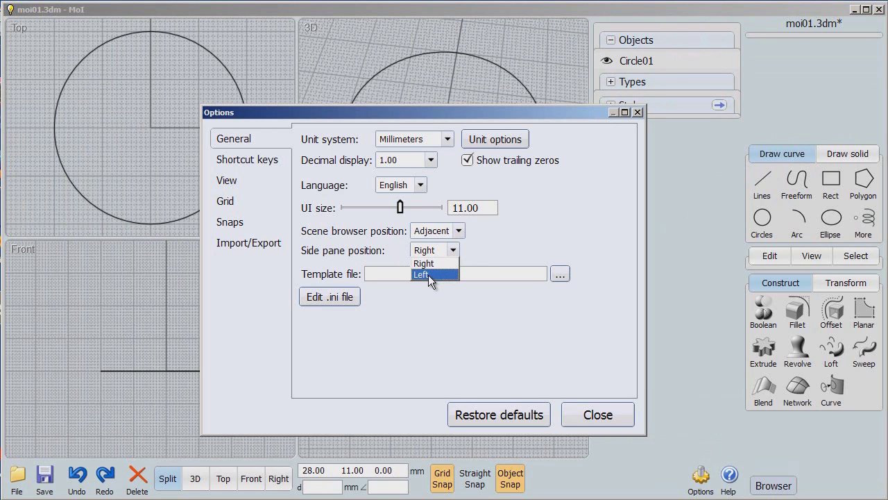
click(428, 275)
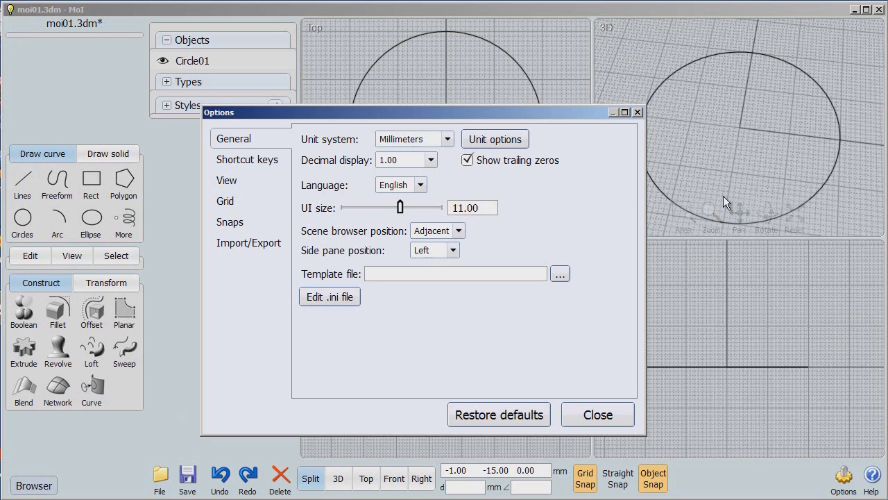
click(453, 251)
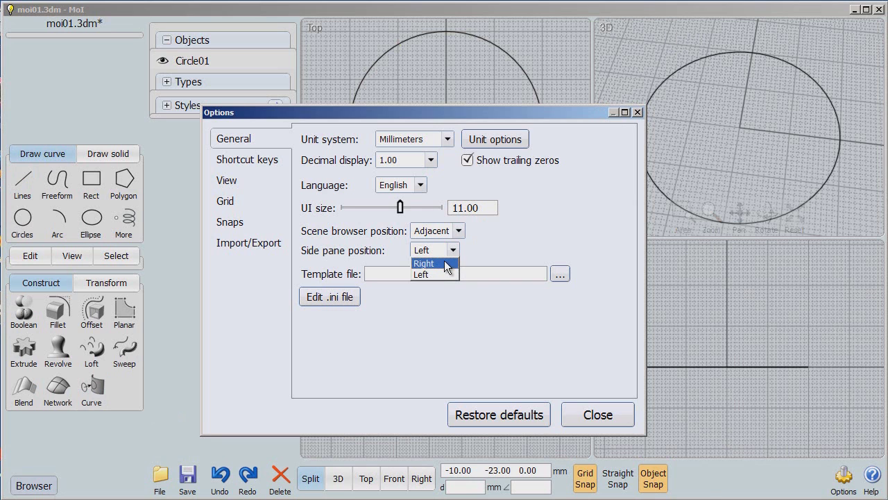
click(444, 264)
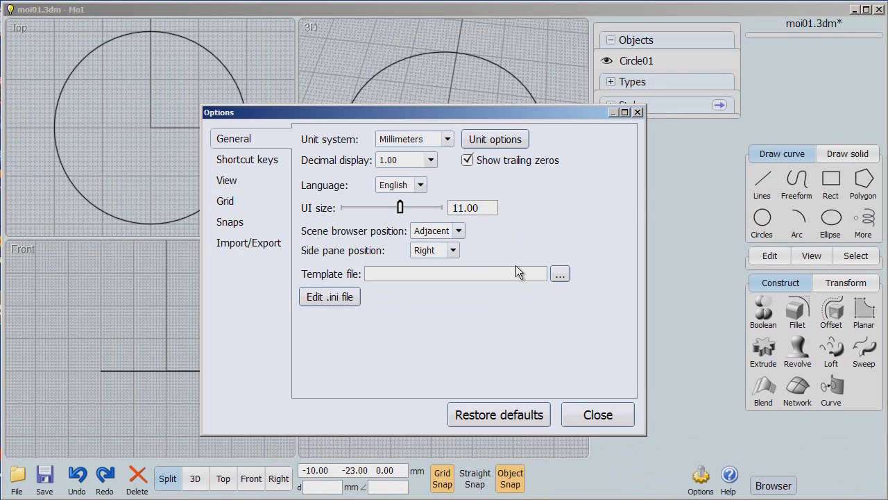
click(616, 418)
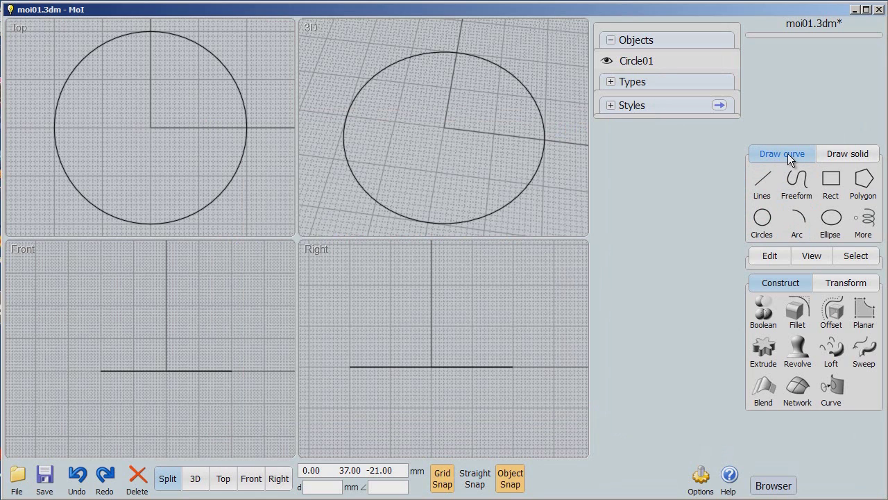
click(843, 156)
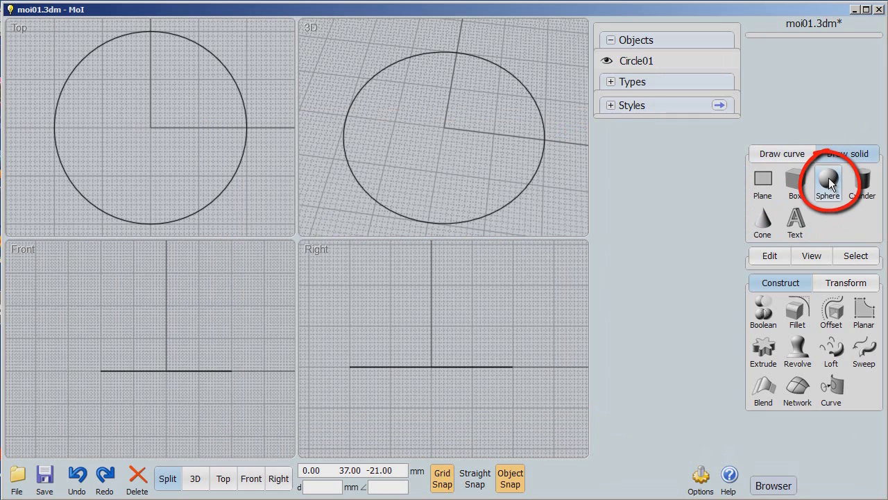
Draw a sphere of 12.21 mm radius centred above the circle in the Front view
click(830, 181)
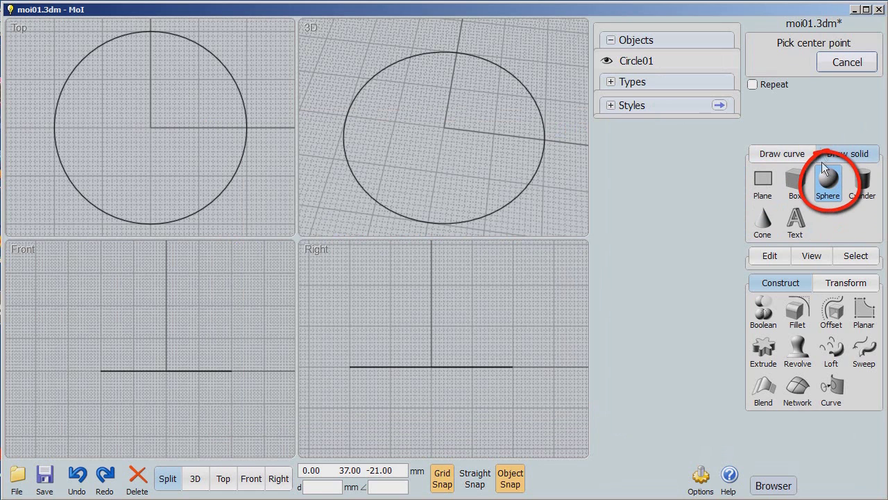
click(165, 309)
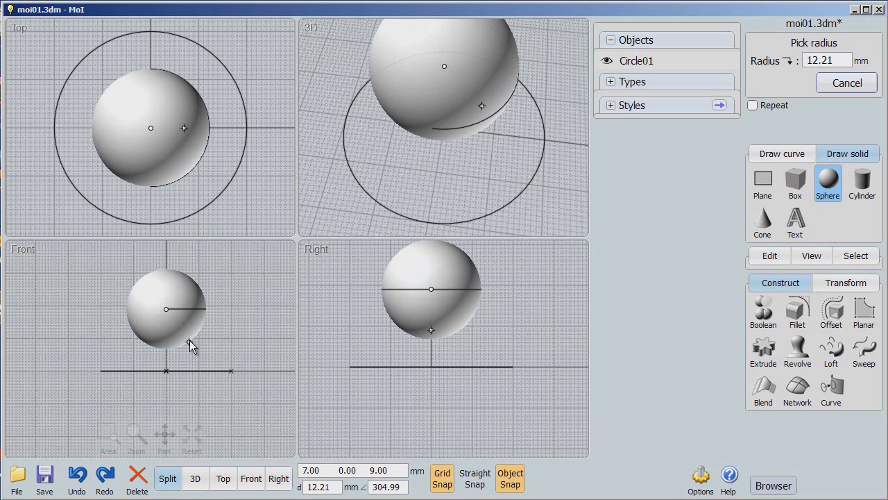
click(188, 343)
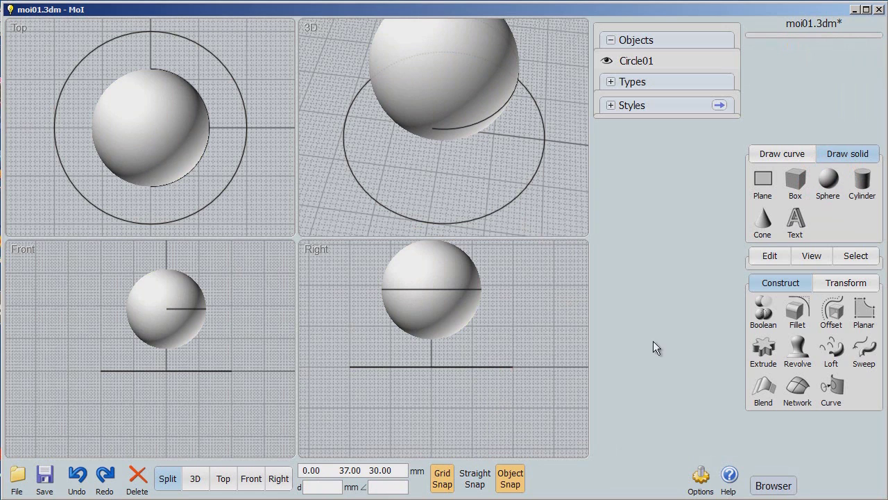
click(219, 204)
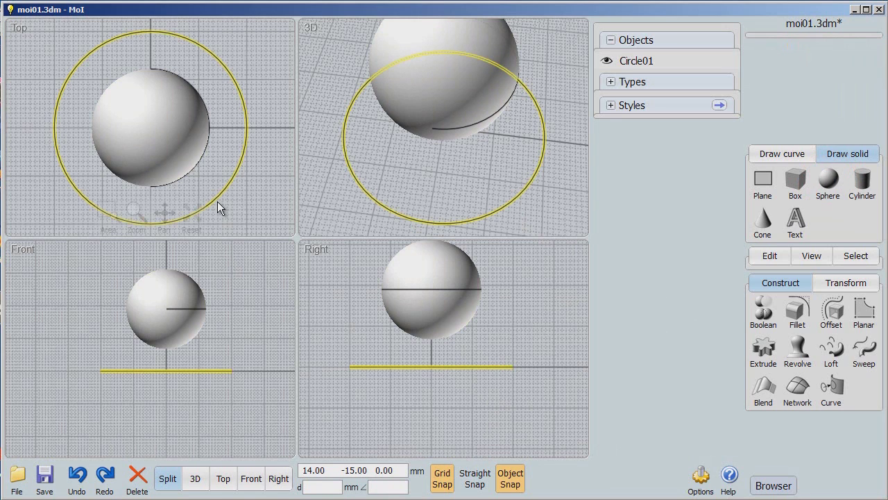
Extrude Circle01 38 mm upward with capped ends into a 20 mm radius cylinder
click(217, 201)
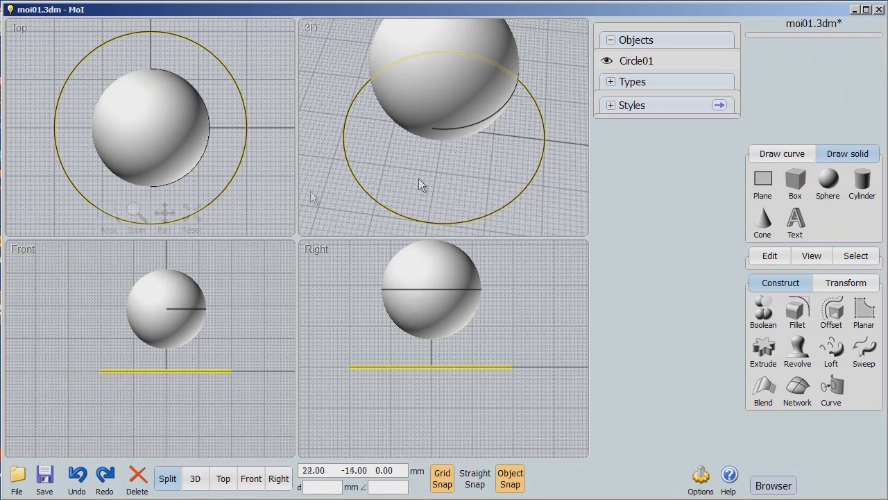
click(729, 62)
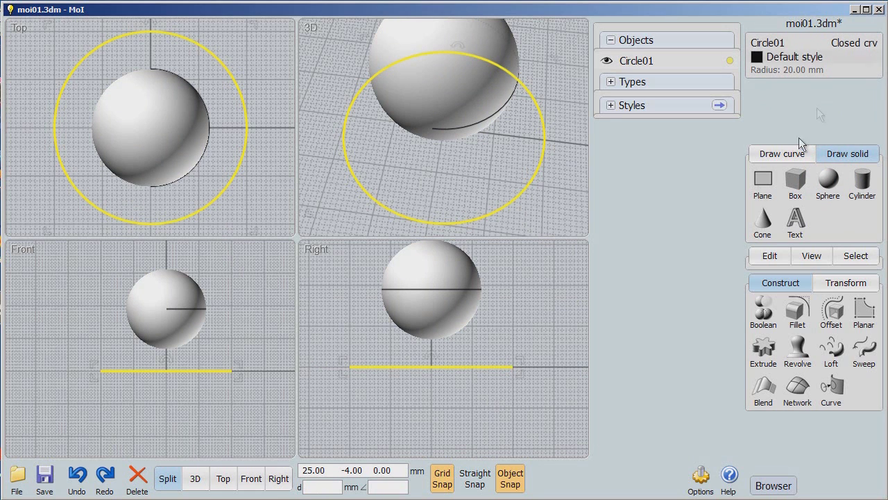
click(764, 352)
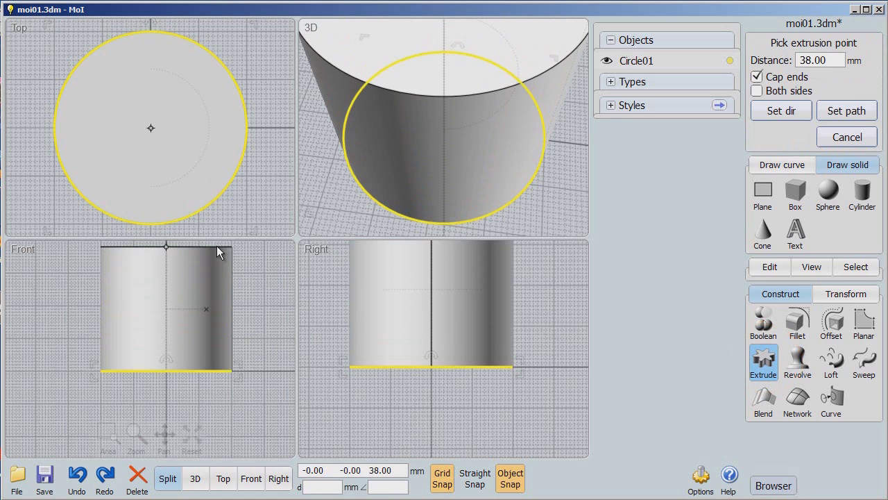
click(217, 245)
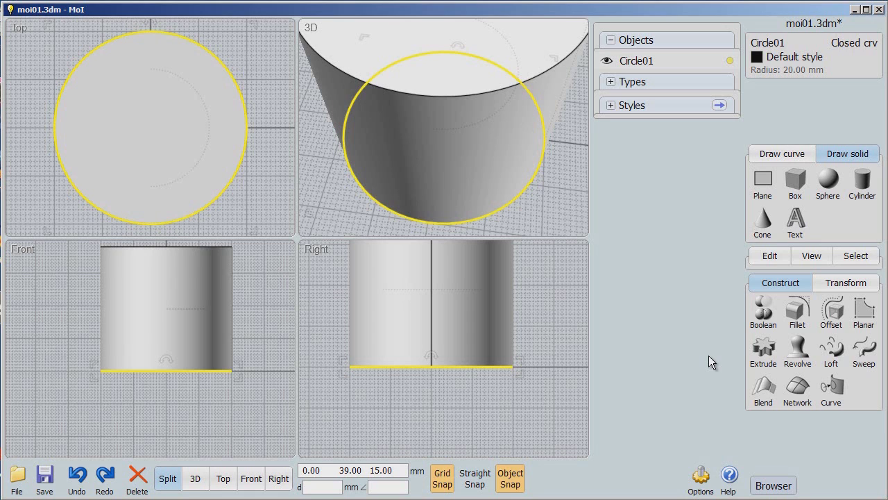
click(260, 312)
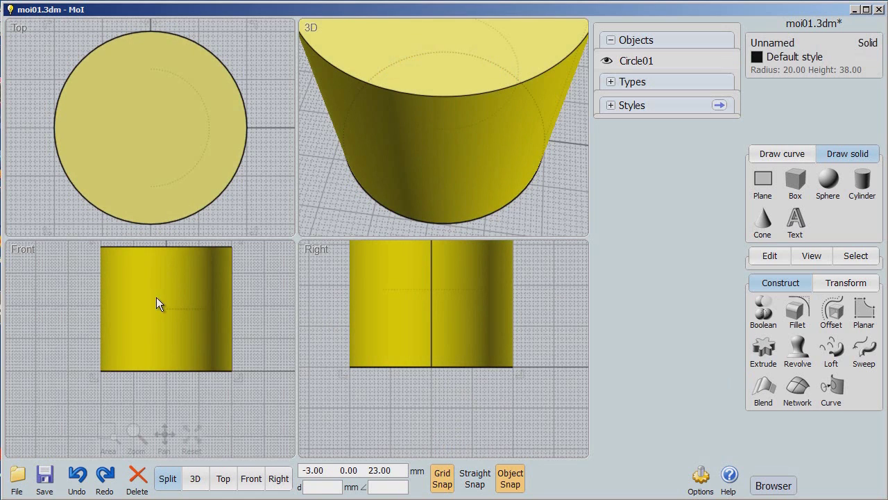
Name the cylinder Cylinder01
click(771, 46)
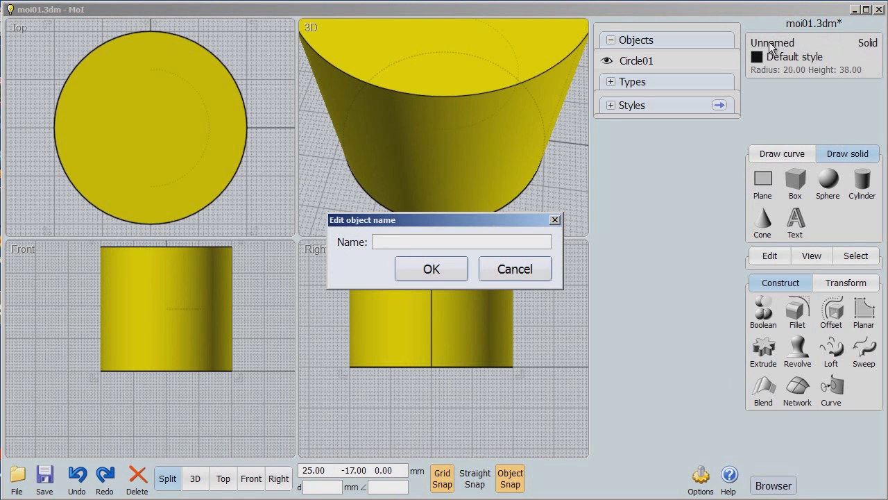
text(Cylinder01)
click(427, 271)
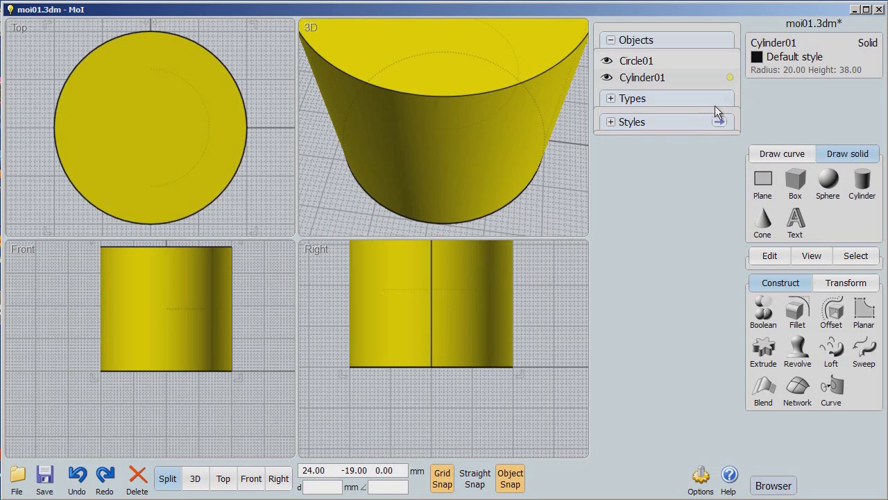
Hide Cylinder01, name the sphere Sphere01, then show the cylinder again
click(606, 78)
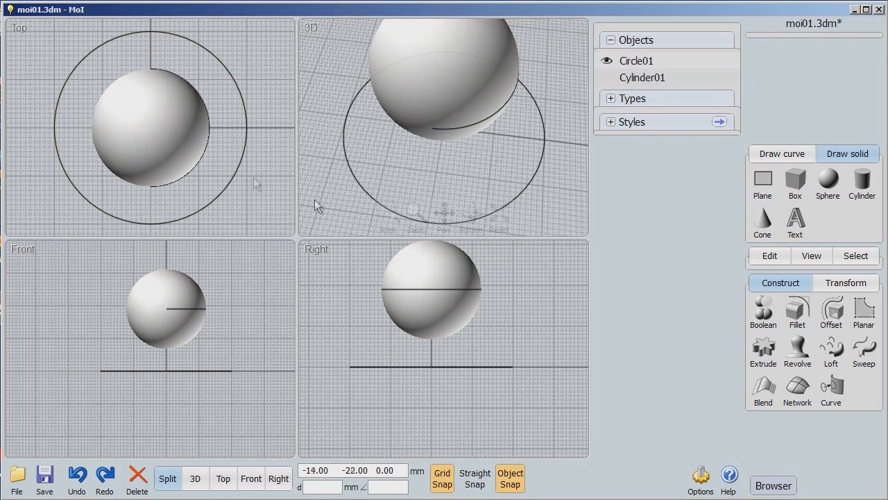
click(152, 134)
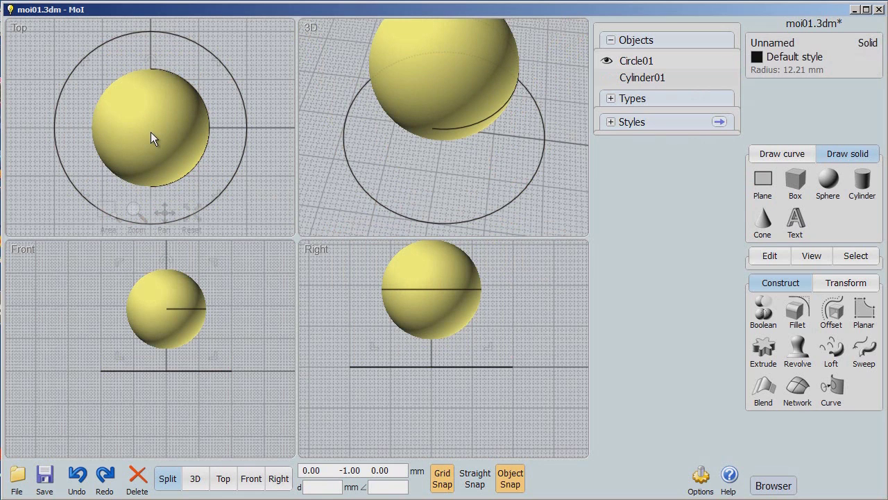
click(777, 43)
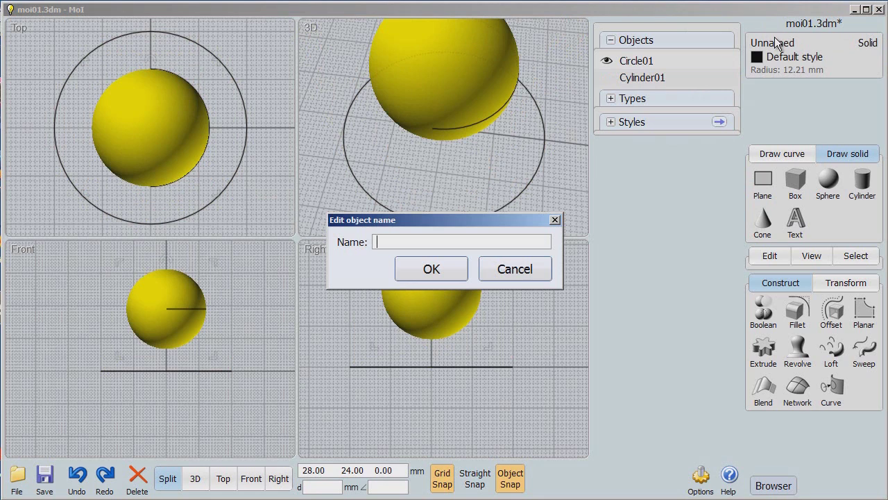
text(Sphere01)
click(442, 278)
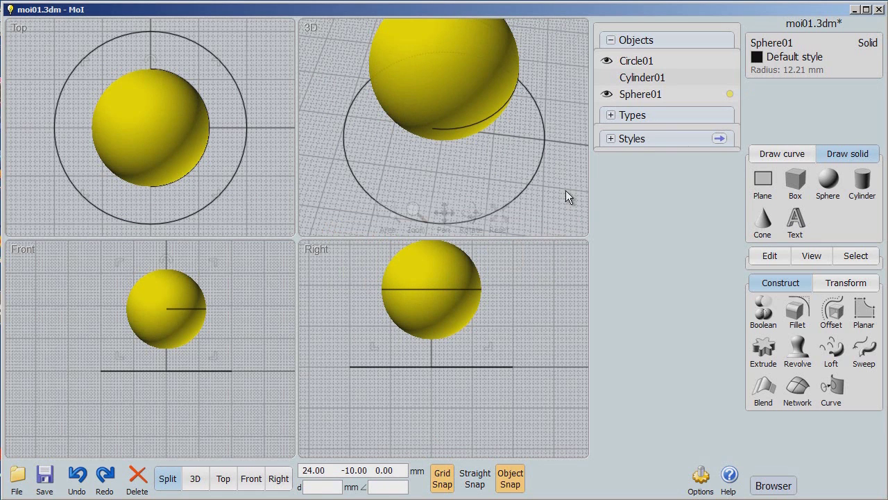
click(607, 77)
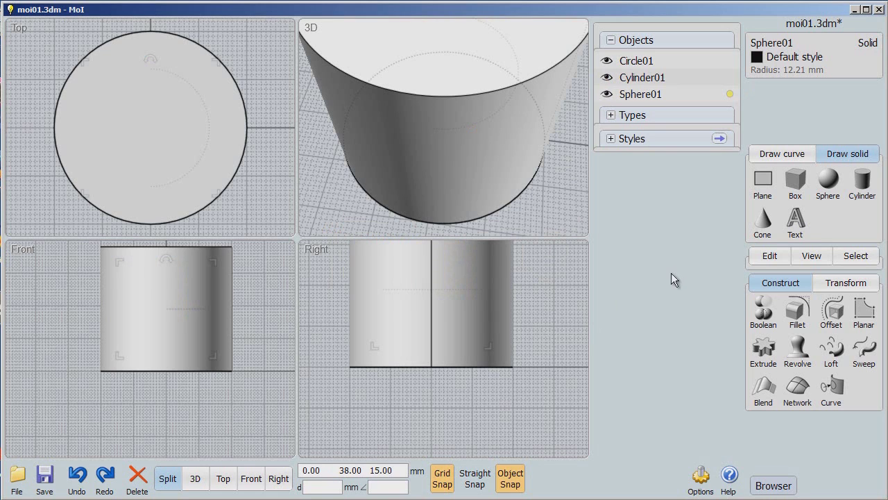
Clear the selection and reselect Sphere01 from the Objects list
click(573, 226)
click(126, 185)
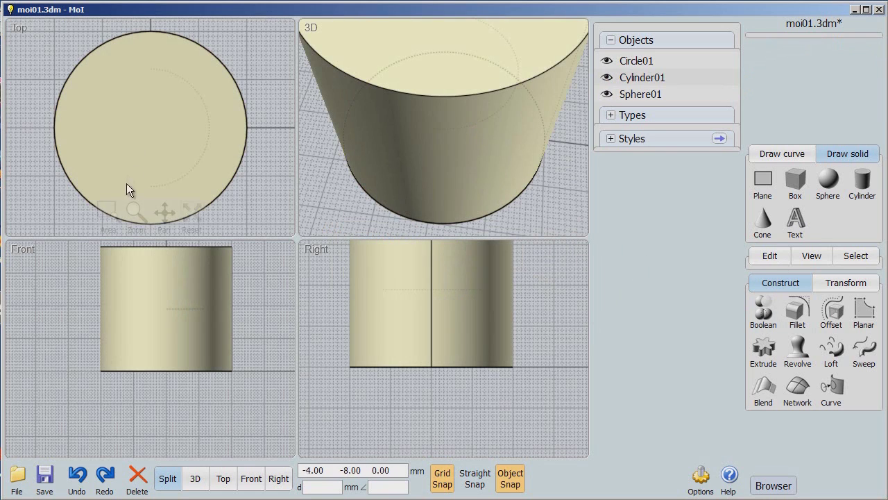
key(Escape)
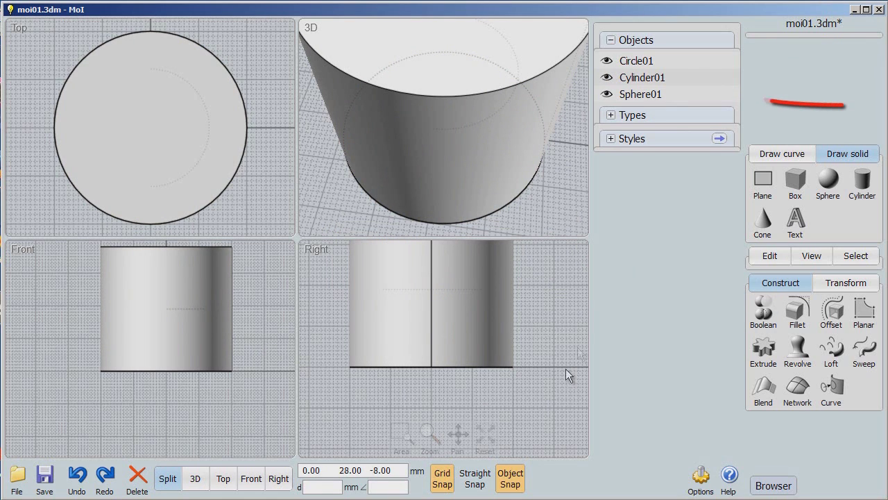
click(729, 95)
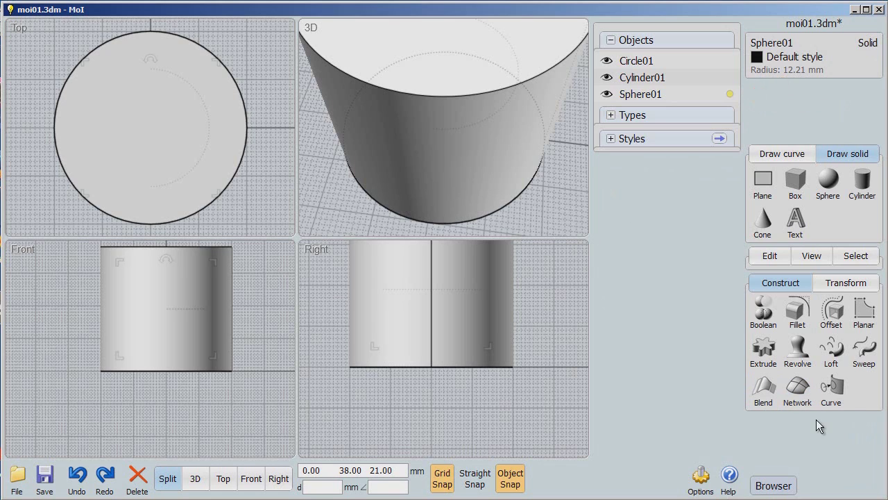
Align Sphere01 to the bottom quad point of Cylinder01
click(838, 281)
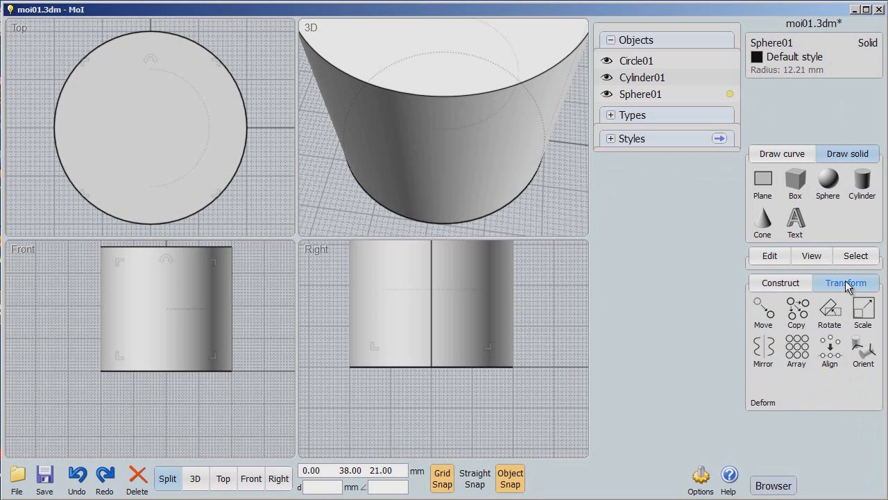
click(832, 350)
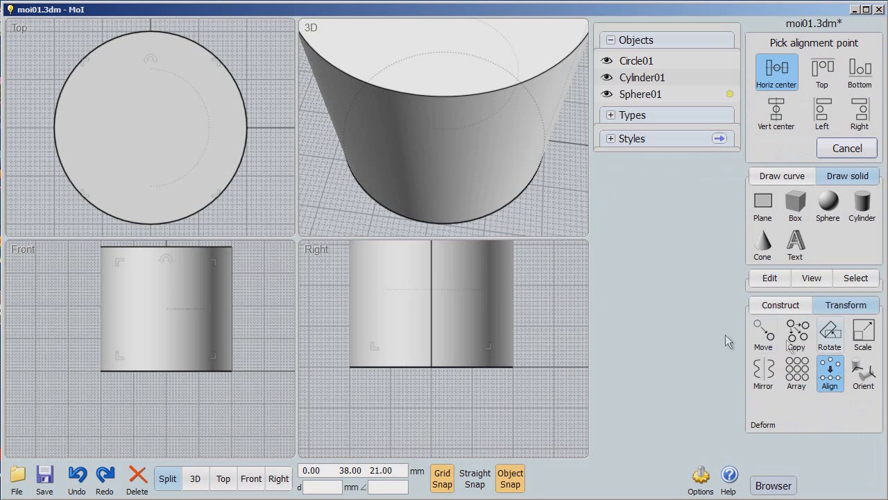
click(167, 372)
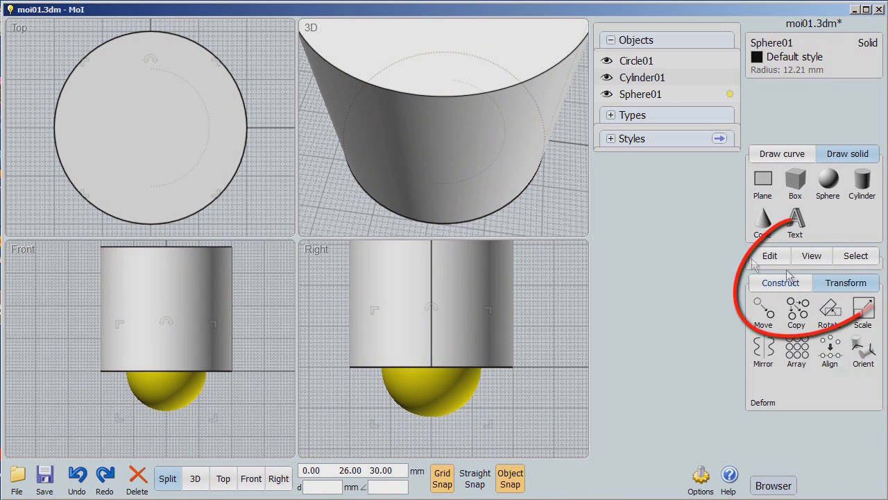
Select all objects and delete Circle01, Cylinder01 and Sphere01
click(856, 257)
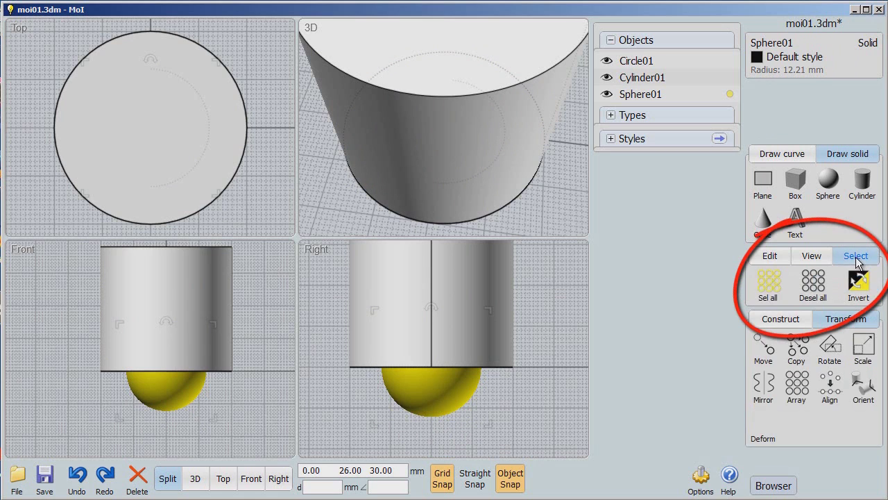
click(768, 285)
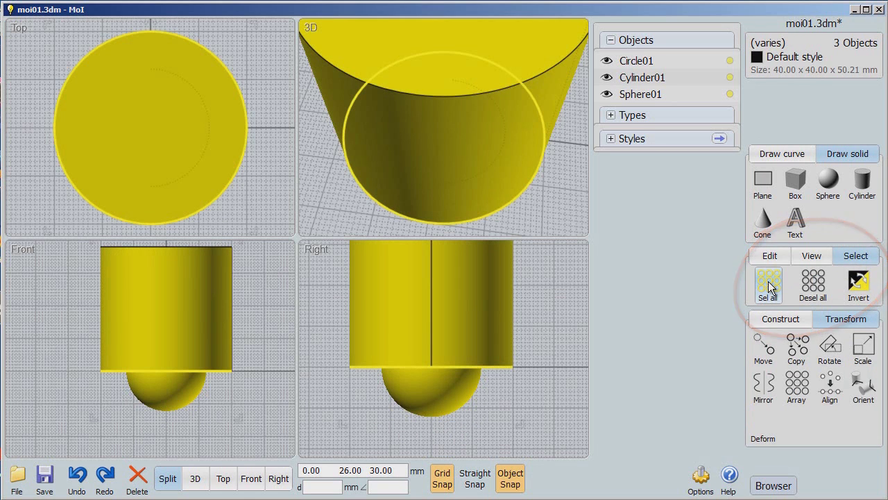
key(Delete)
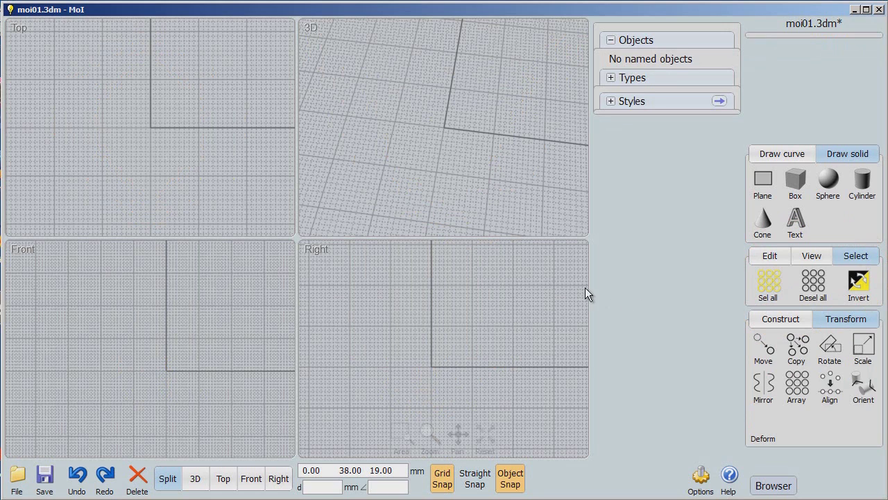
Draw a corner rectangle 10 mm wide by 36 mm tall in the Front view
click(766, 155)
click(827, 178)
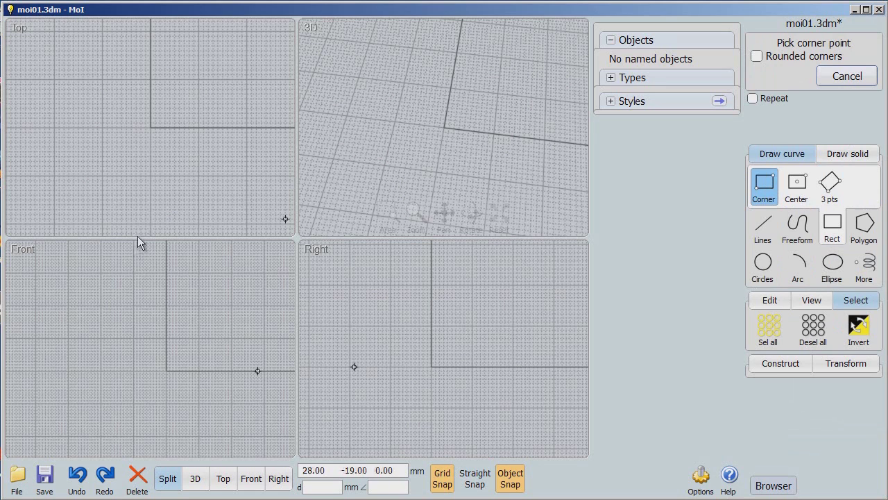
click(101, 253)
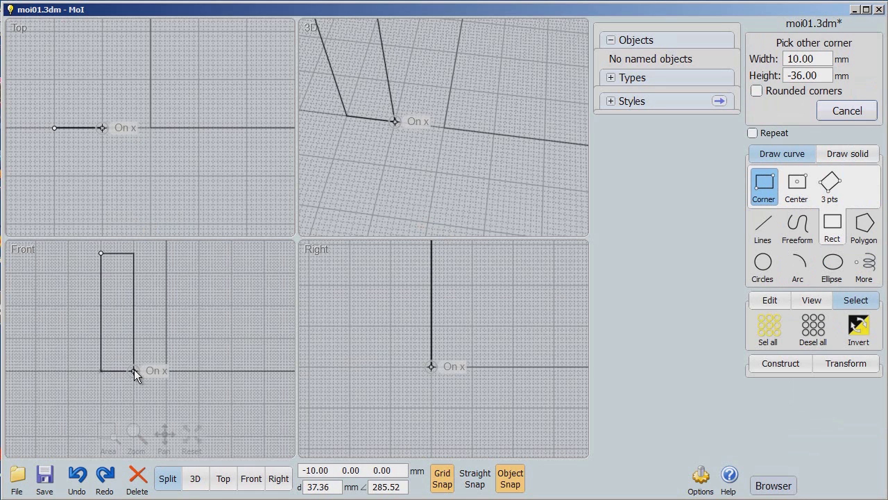
click(134, 370)
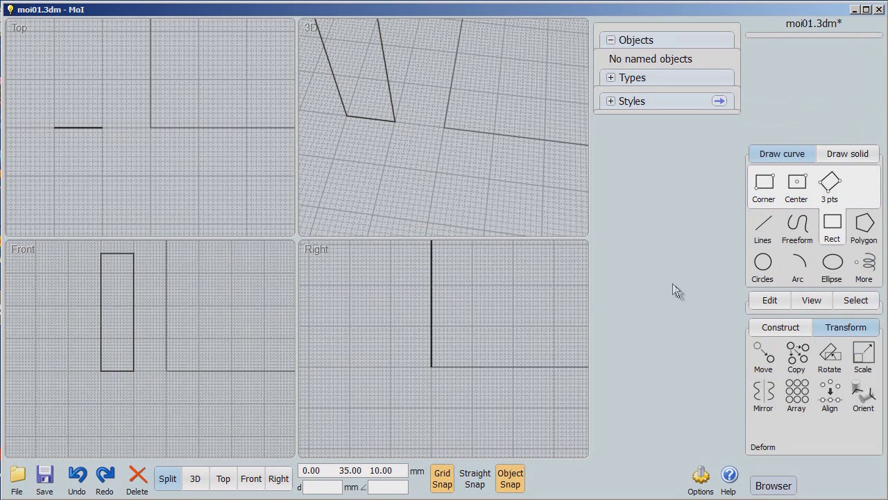
Display the rectangle's control points with Show pts
click(134, 284)
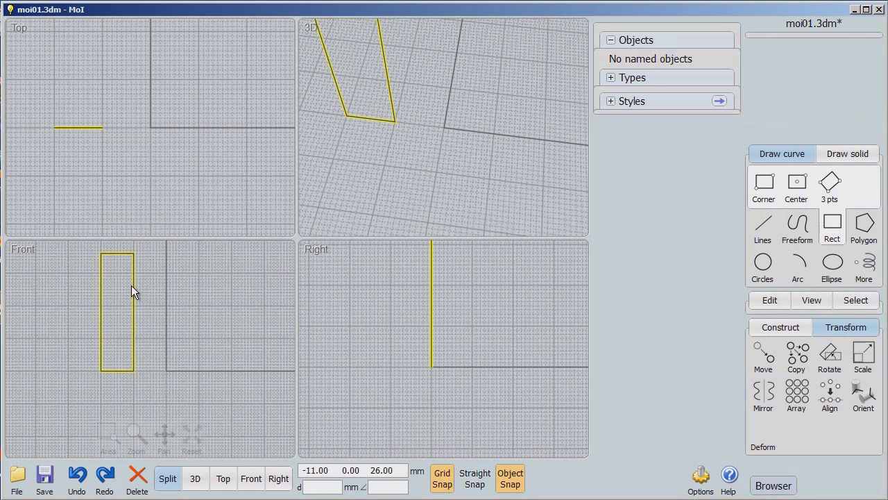
key(Escape)
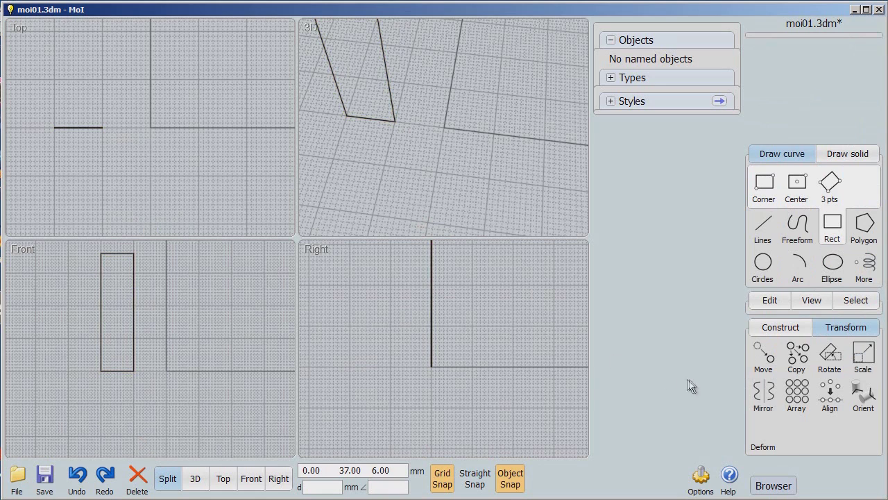
click(770, 304)
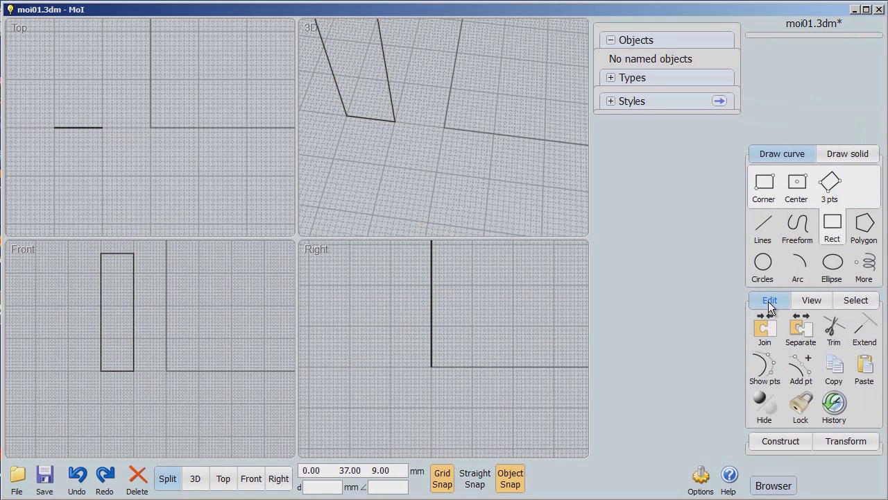
click(764, 367)
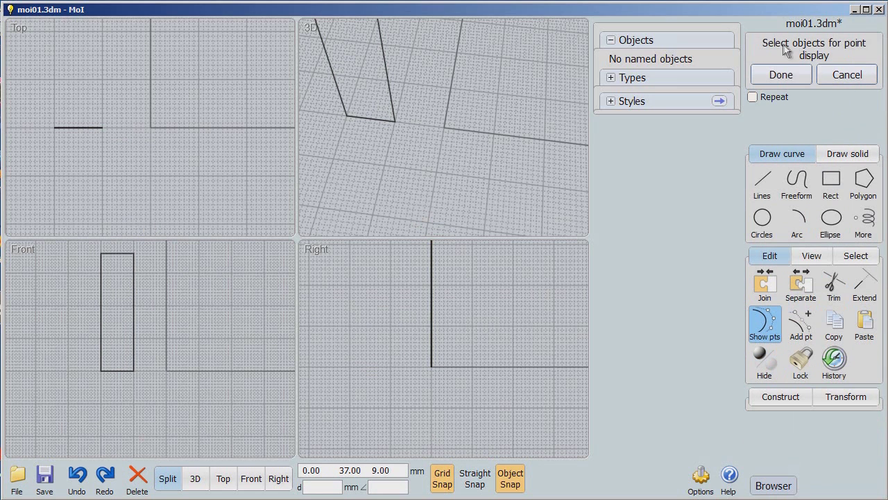
click(133, 263)
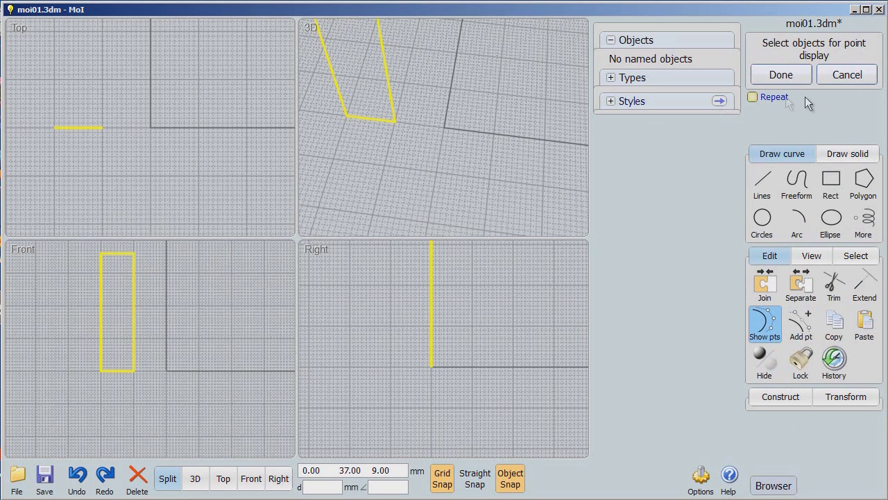
click(774, 75)
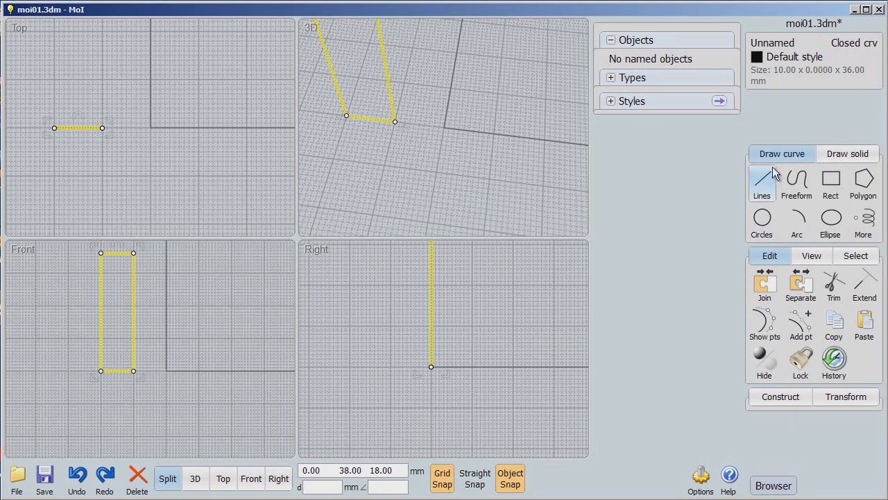
Name the rectangle curve Frame
click(776, 46)
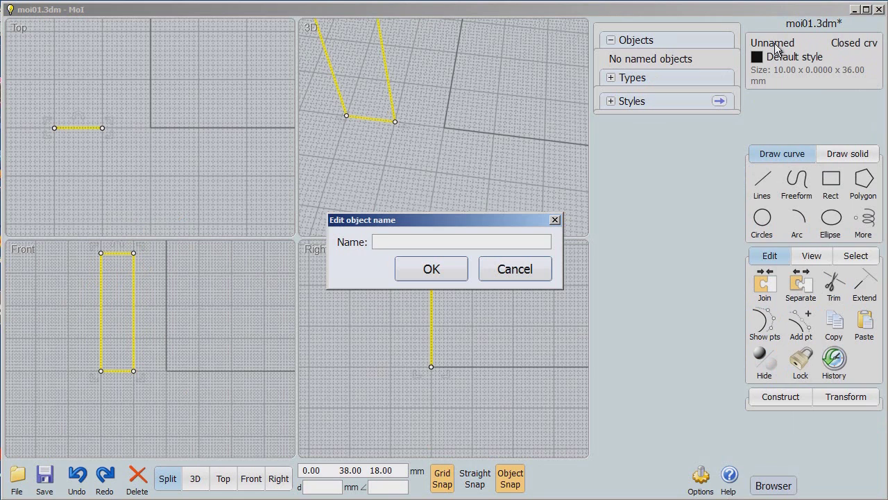
text(Frame)
click(429, 275)
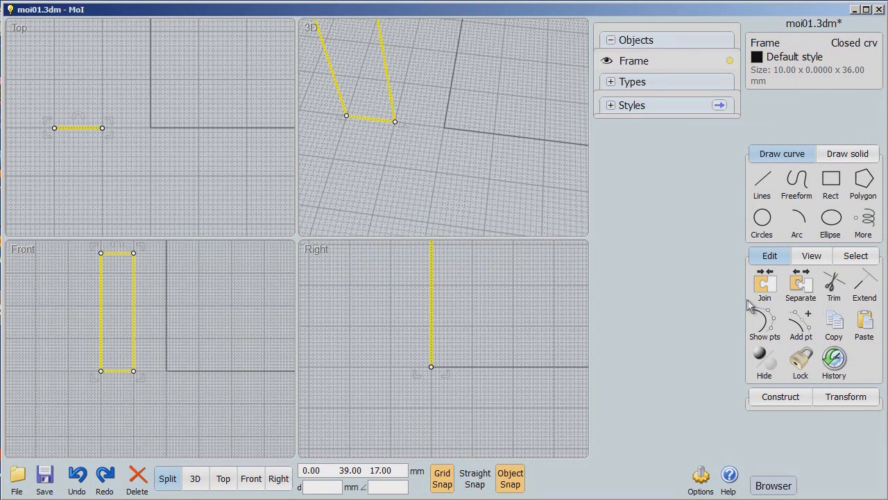
Add a smooth point on the left edge of the Frame profile
click(802, 326)
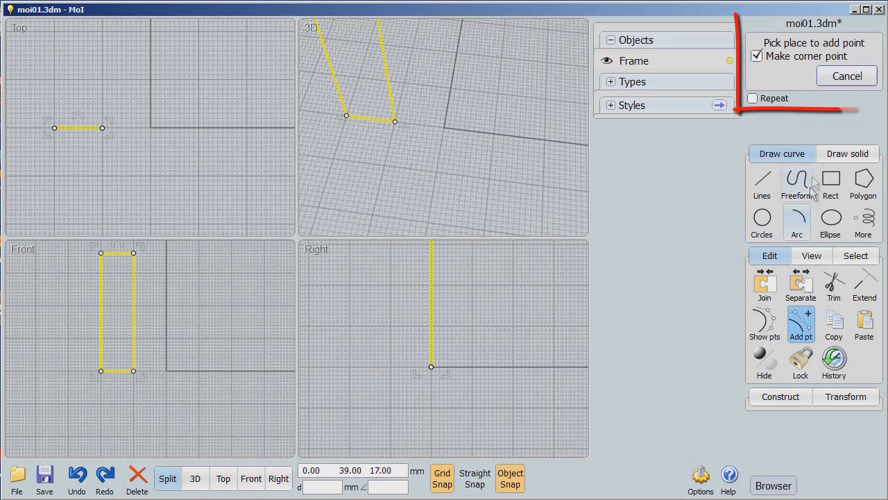
click(757, 57)
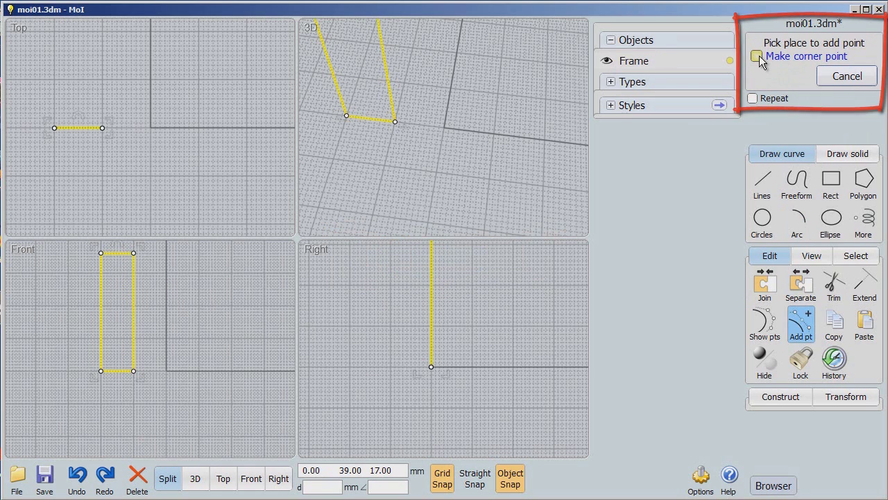
click(99, 330)
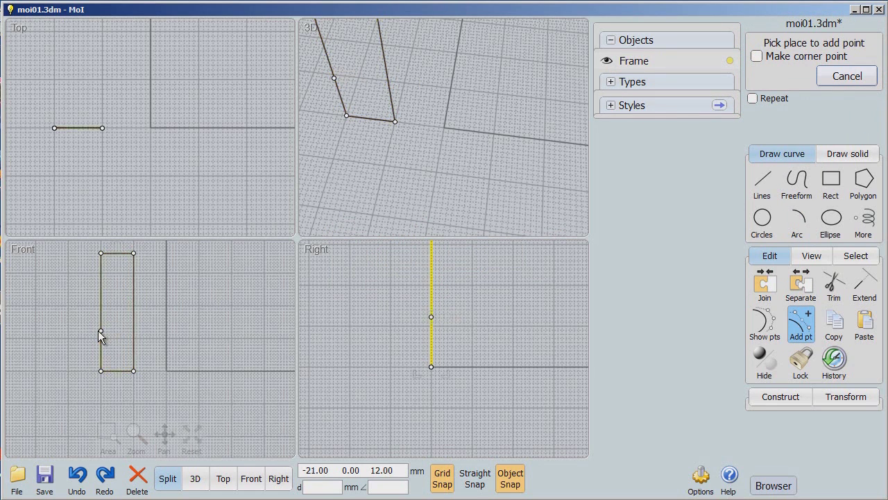
Drag Frame's bottom-left corner point outward so the left side flares toward the base
click(102, 392)
click(100, 371)
drag(101, 371, 81, 371)
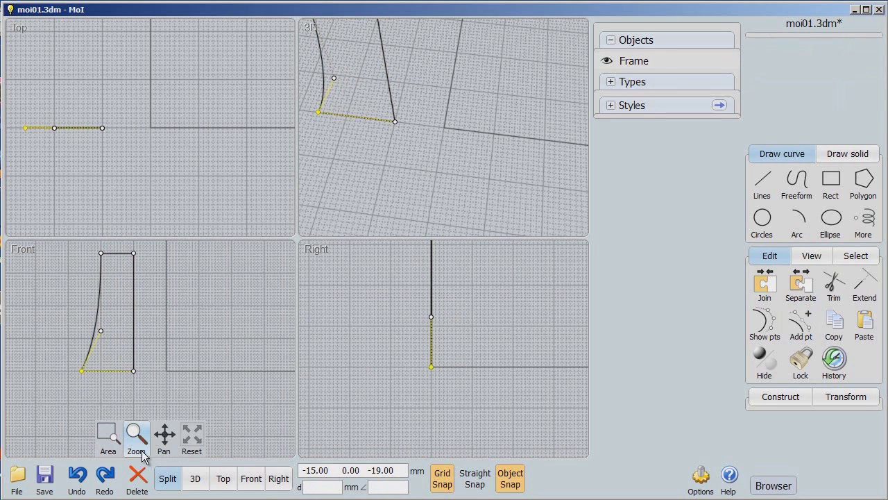
click(83, 366)
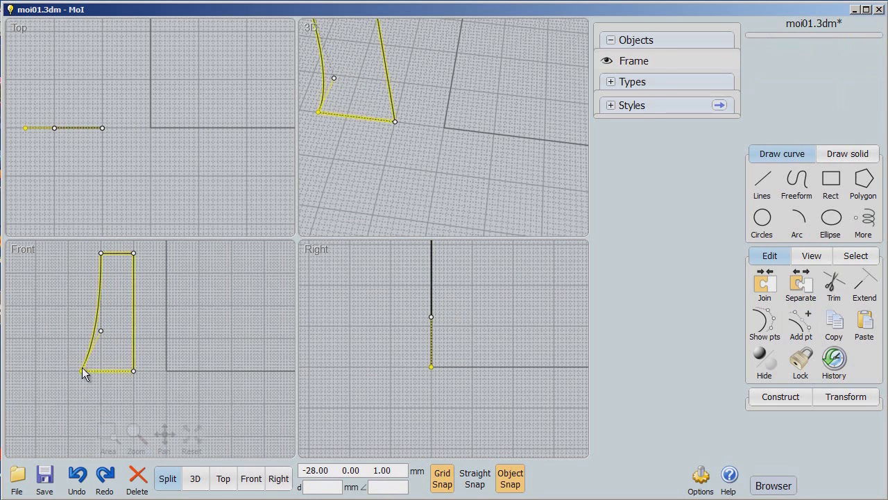
click(82, 370)
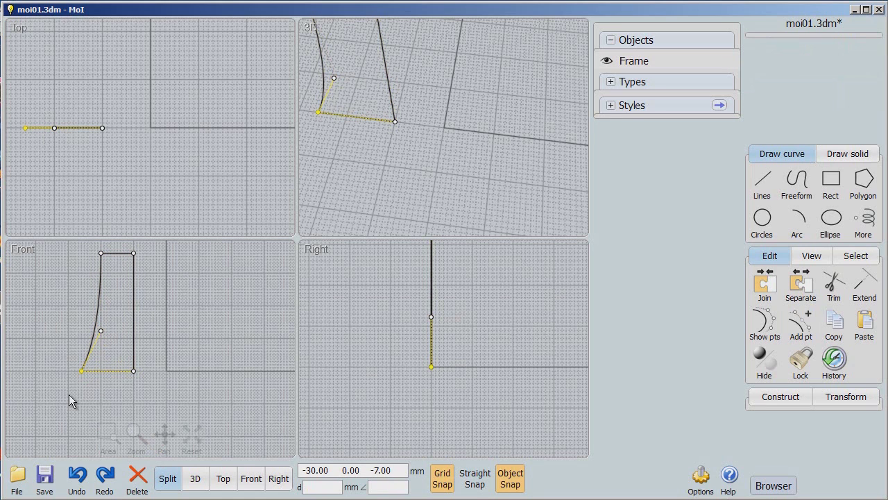
click(97, 353)
click(100, 337)
click(97, 285)
click(99, 340)
click(75, 367)
click(82, 371)
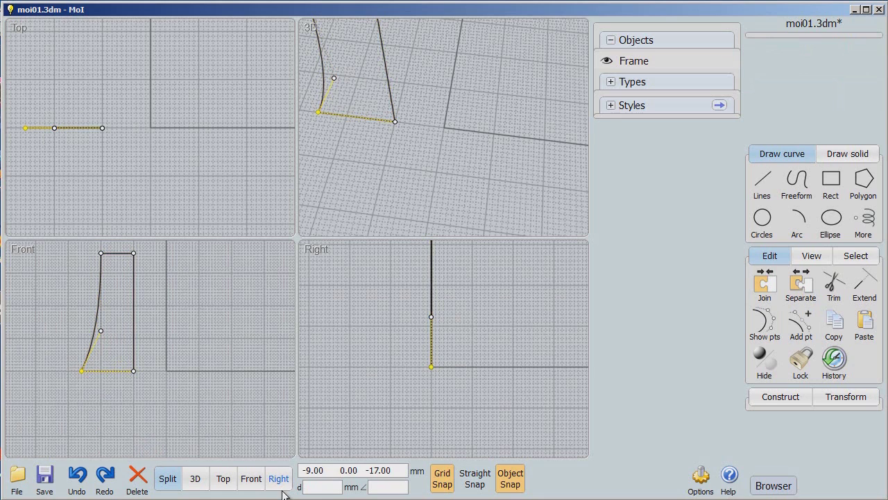
Add new points along the Frame profile's right edge, including its midpoint and upper section
click(800, 326)
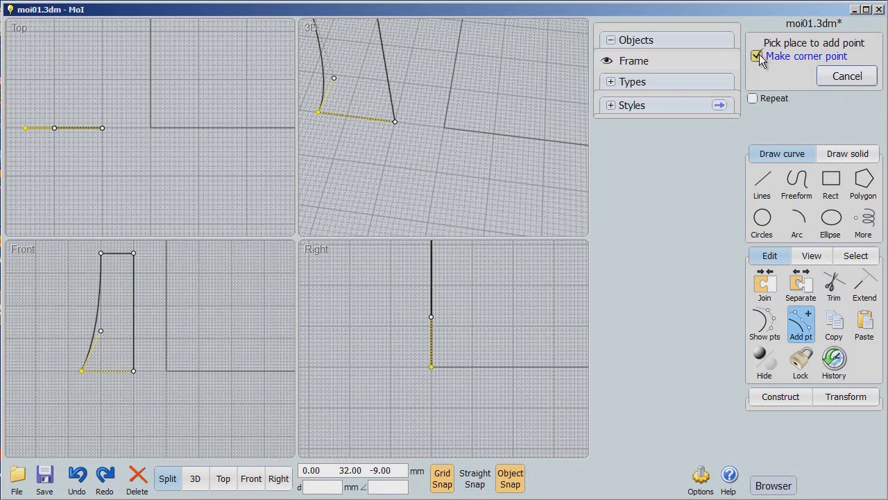
click(133, 333)
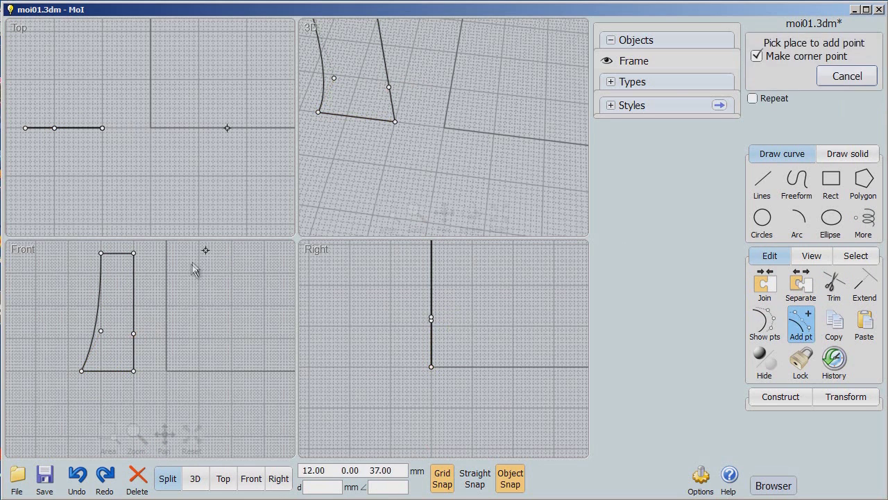
click(139, 294)
right_click(139, 295)
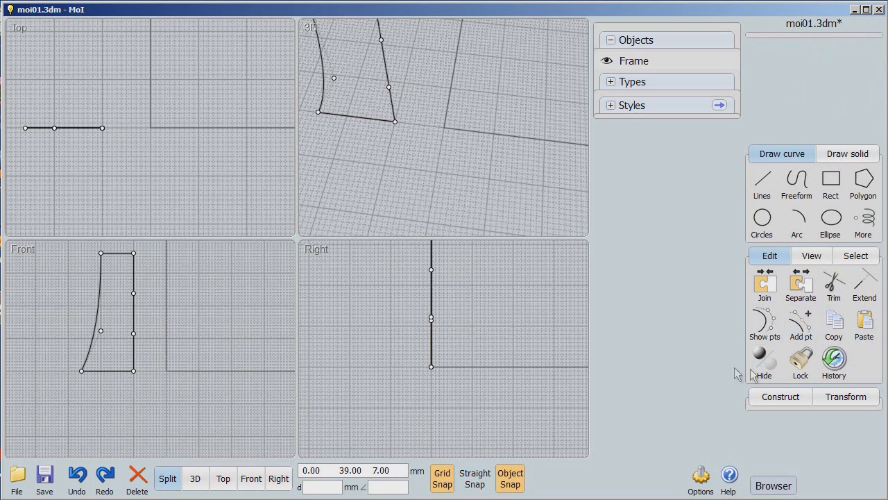
click(800, 323)
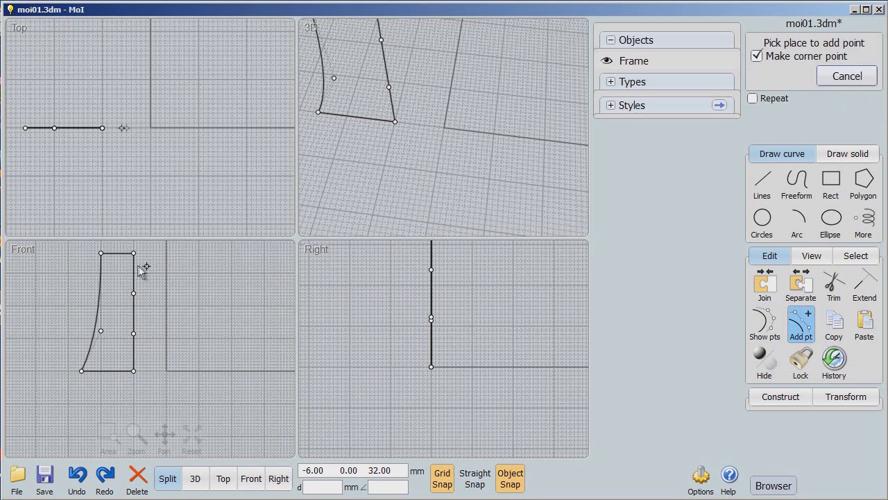
click(799, 322)
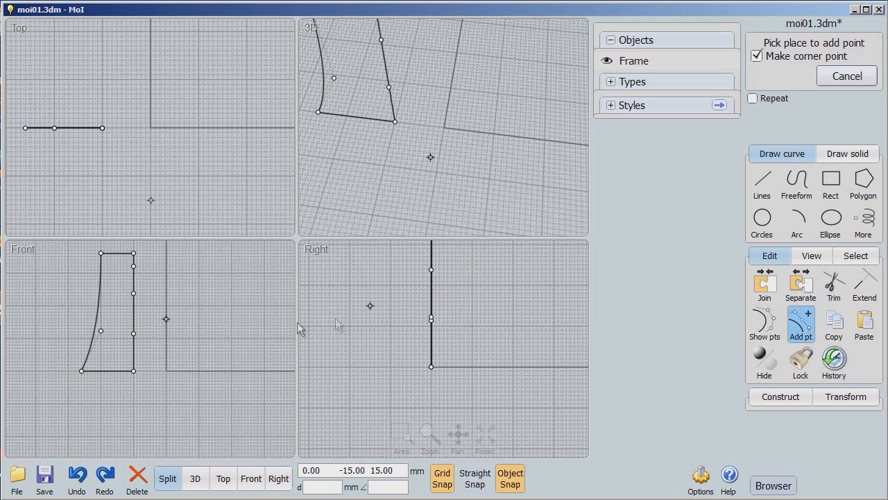
click(133, 279)
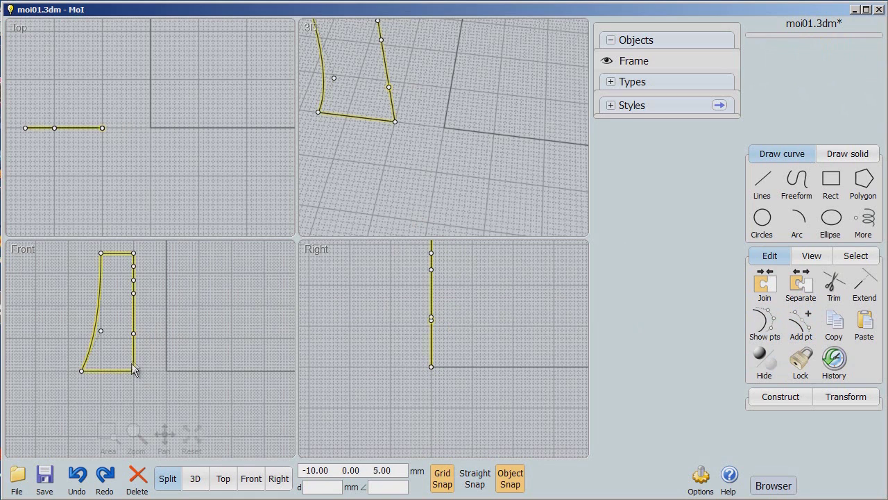
Pull the bottom-right corner inward and push the upper right point outward into a notch
click(133, 370)
drag(130, 370, 120, 371)
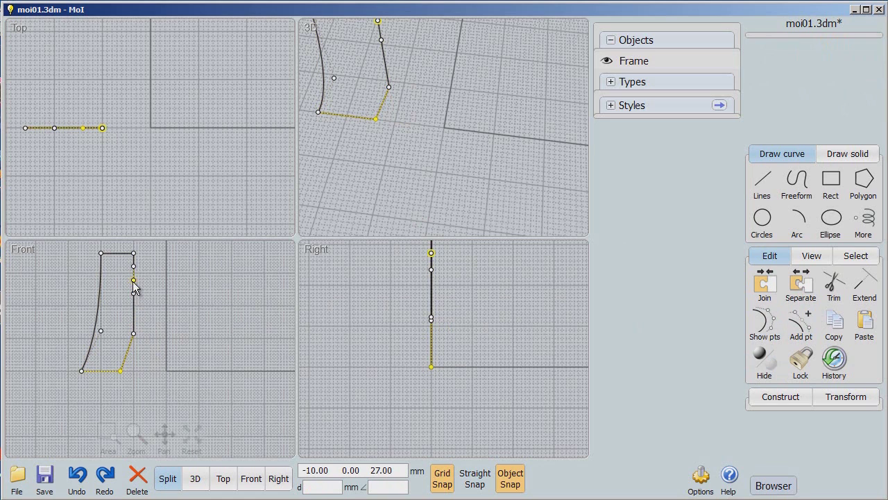
drag(134, 279, 152, 283)
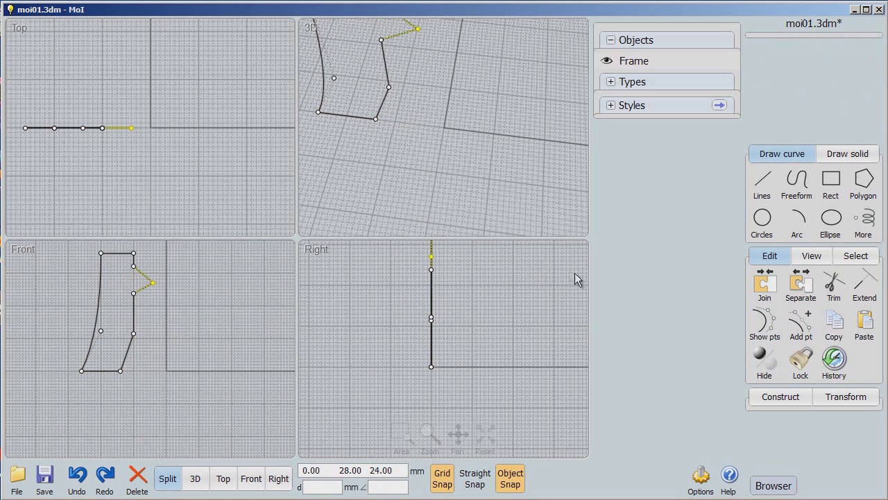
Hide control points, then revolve Frame 360° about a vertical axis starting at the origin
click(763, 321)
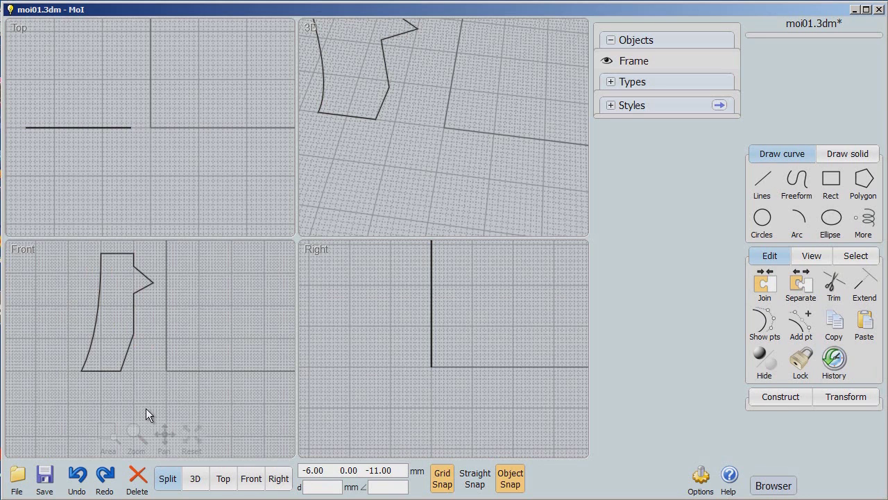
click(775, 400)
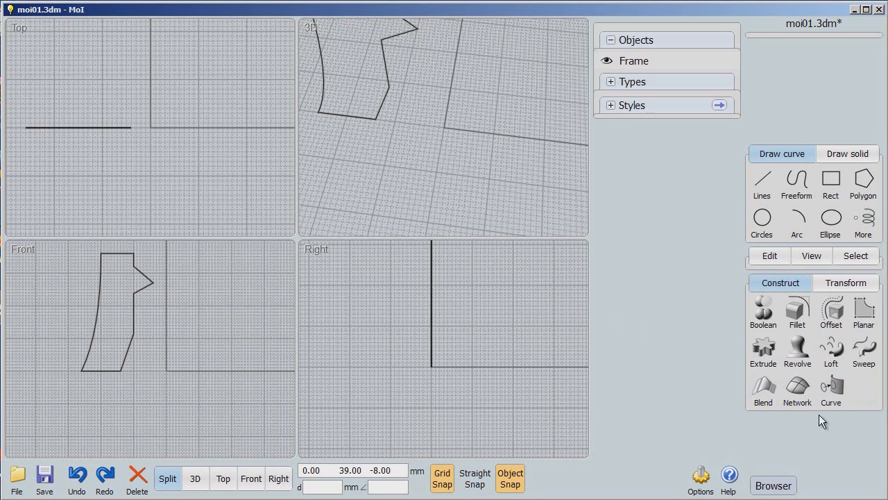
click(798, 351)
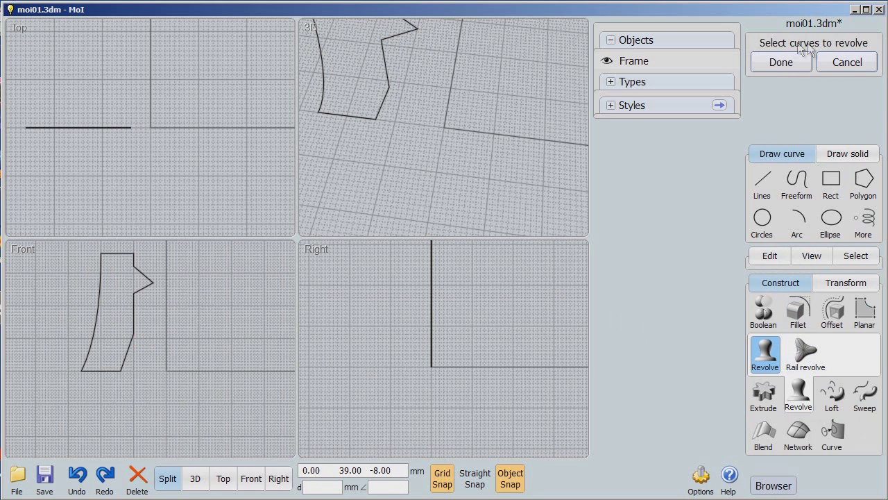
click(102, 257)
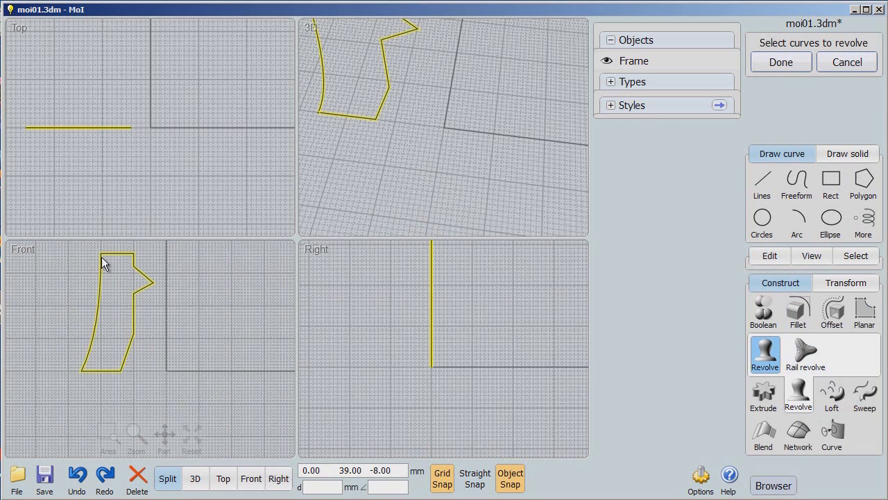
click(782, 62)
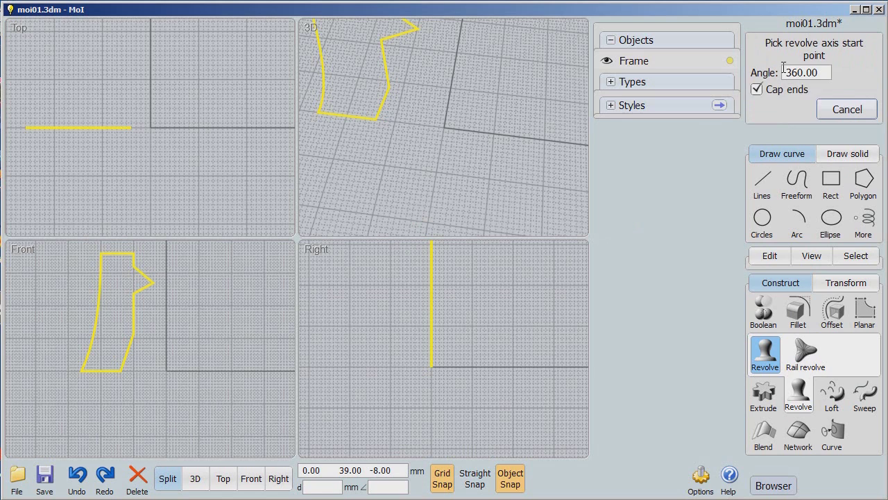
click(150, 127)
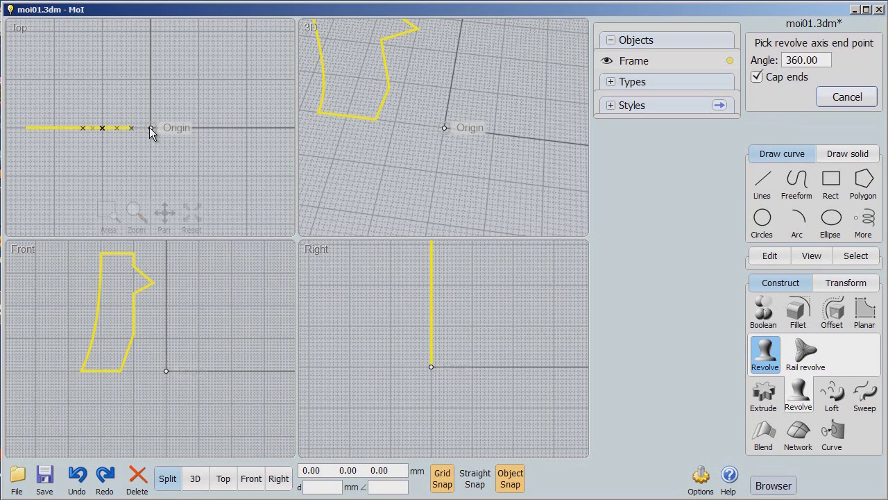
click(165, 249)
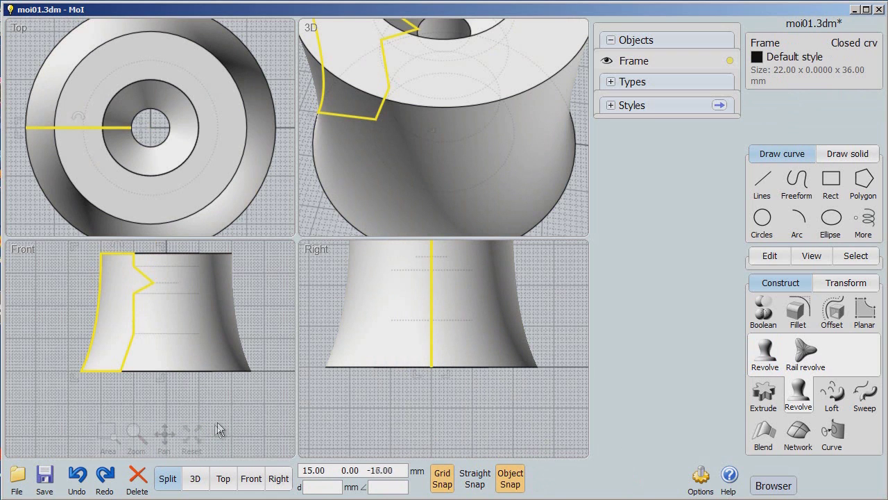
Switch to a single full-size 3D view, zoomed out, with nothing selected
click(195, 478)
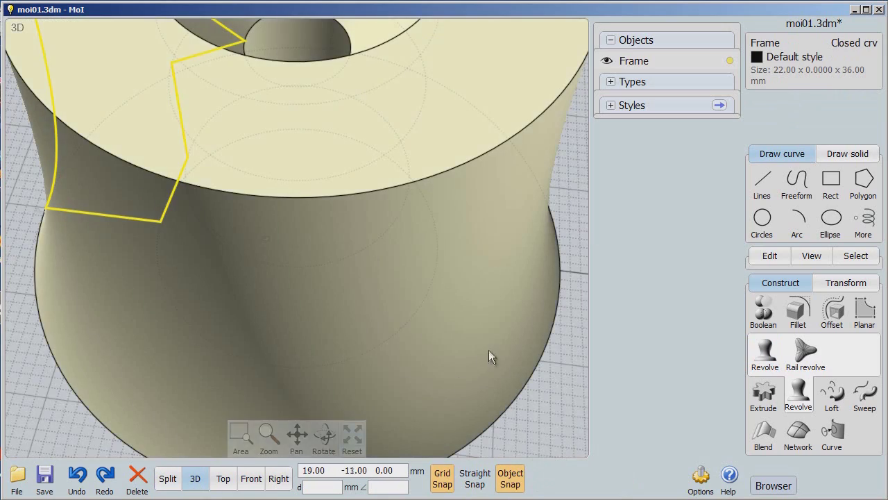
scroll(470, 361, down, 5)
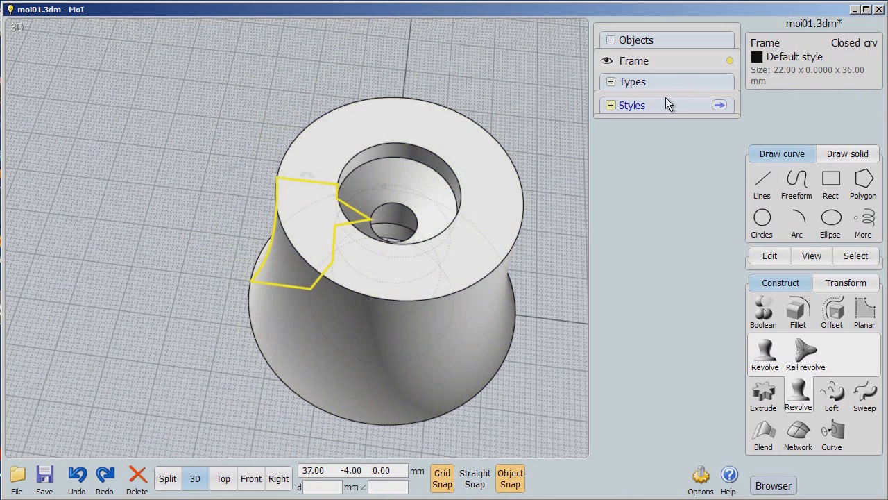
click(568, 244)
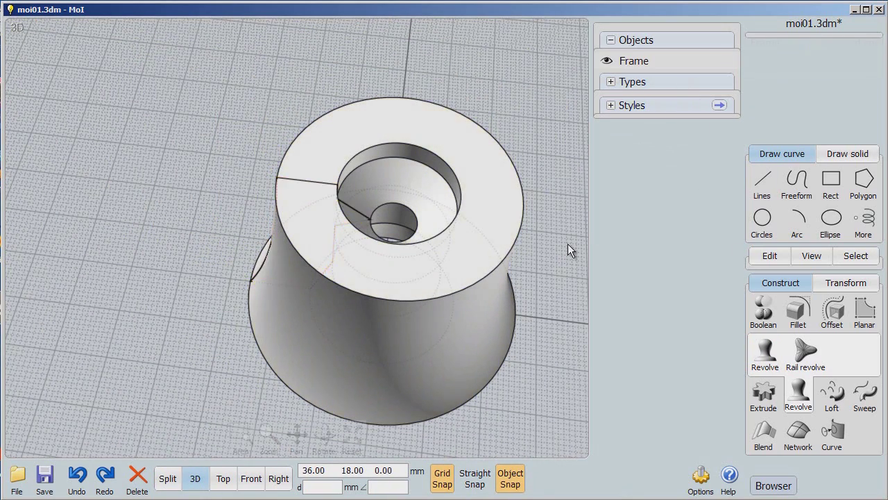
Name the revolved solid 'Spool'
click(452, 328)
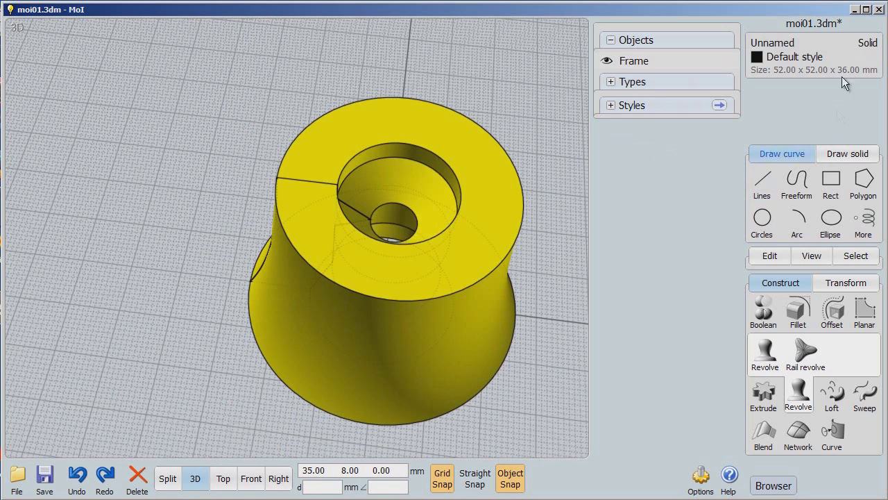
click(769, 46)
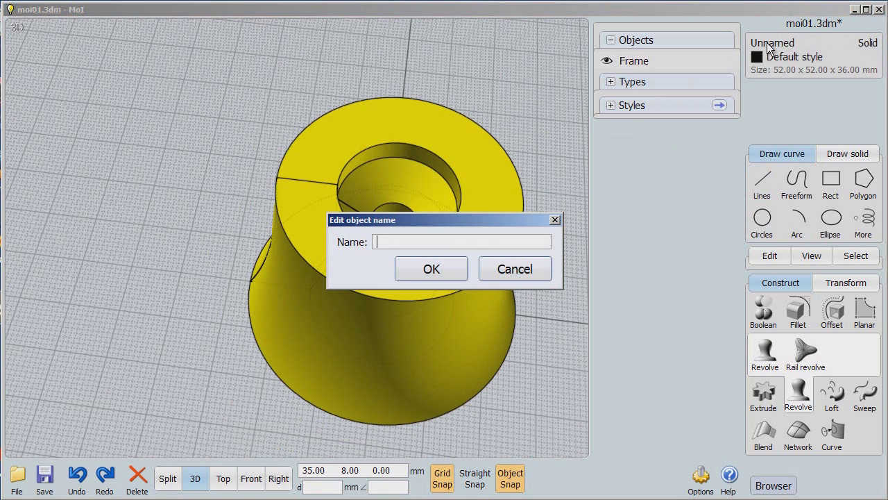
text(Spool)
click(431, 268)
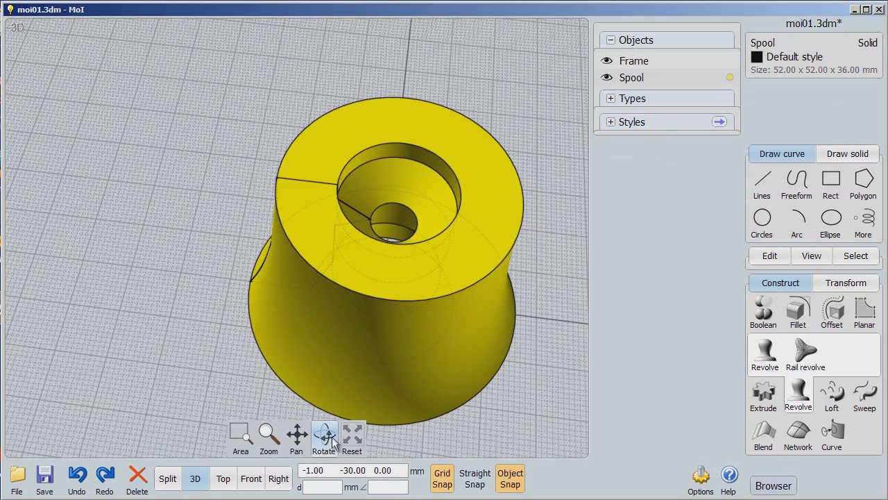
Orbit to a low side view, toggle Spool's visibility off and on, and hide Frame
drag(326, 442, 366, 406)
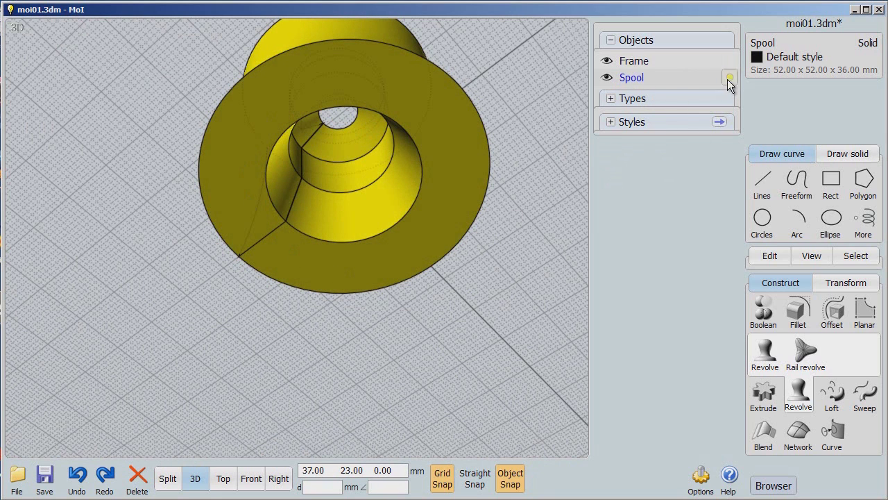
click(606, 78)
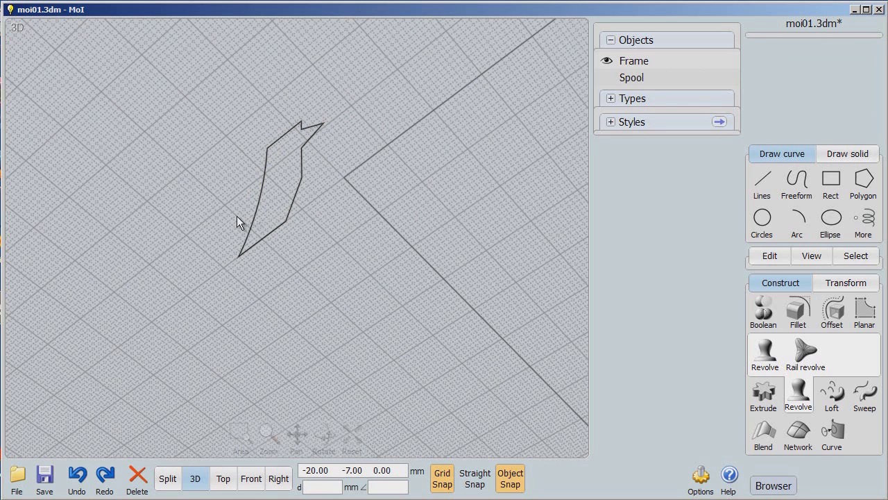
click(607, 79)
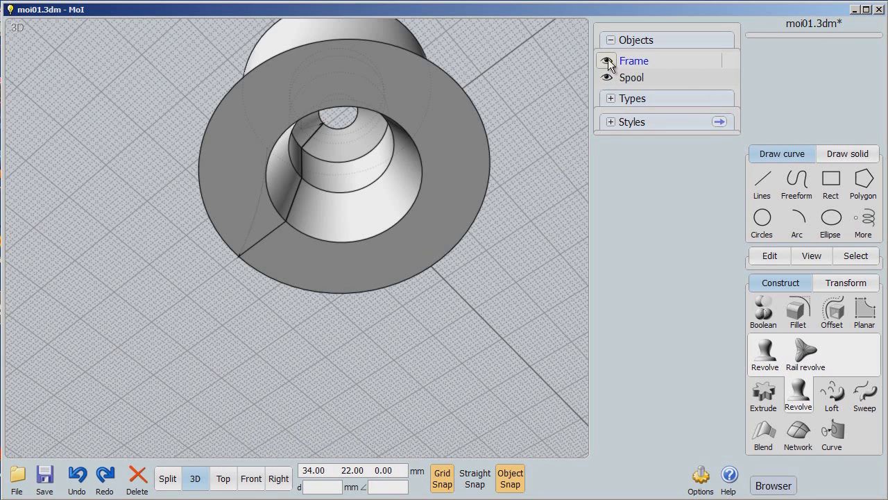
click(607, 61)
mouse_move(430, 365)
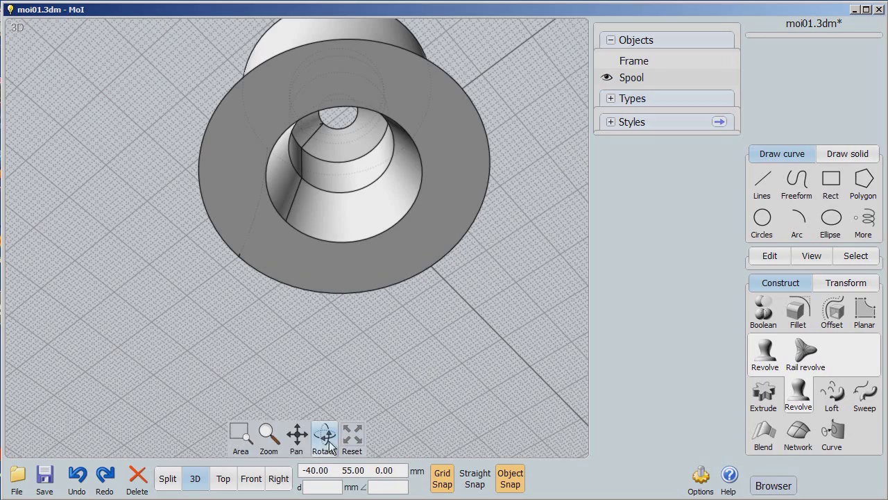
mouse_move(329, 447)
mouse_down()
mouse_move(327, 435)
mouse_move(345, 425)
mouse_move(326, 444)
mouse_up()
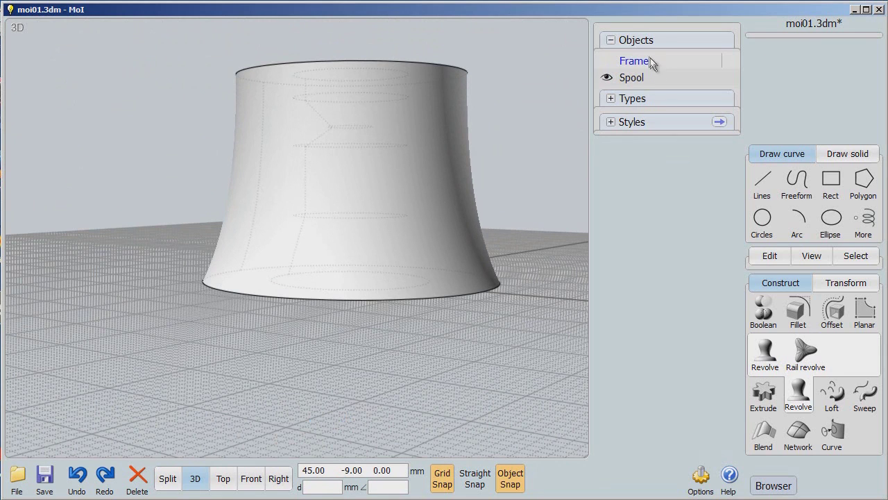
Hide Spool, show Frame in four split views, then bring Spool back and hide Frame
click(606, 78)
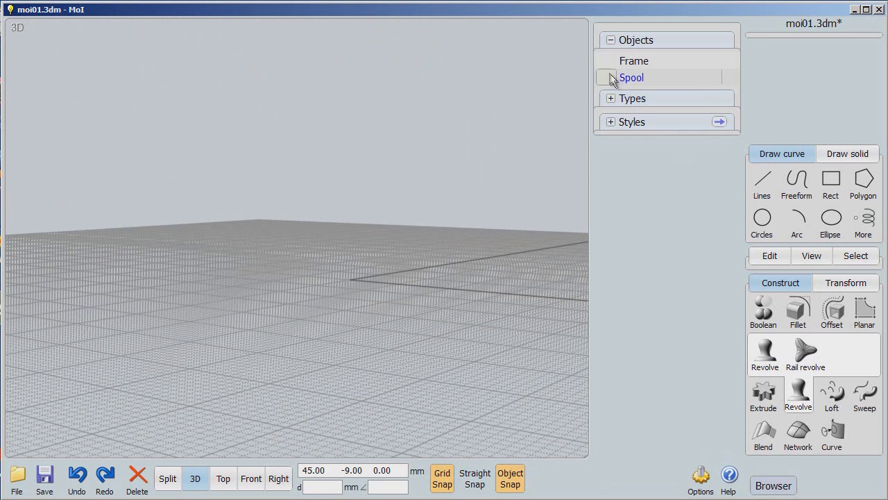
click(607, 61)
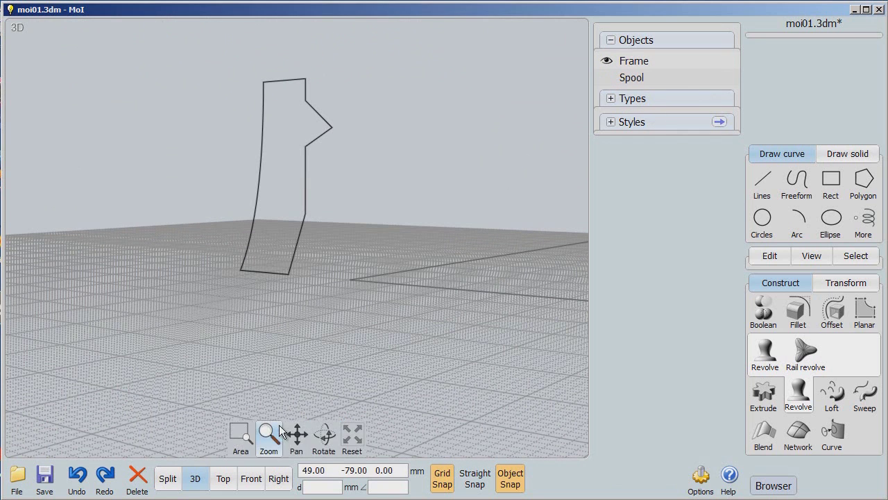
click(167, 480)
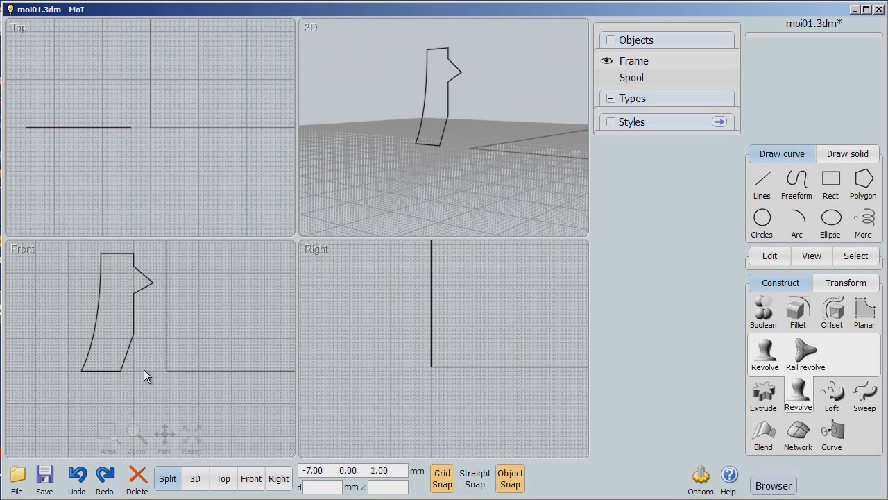
click(131, 341)
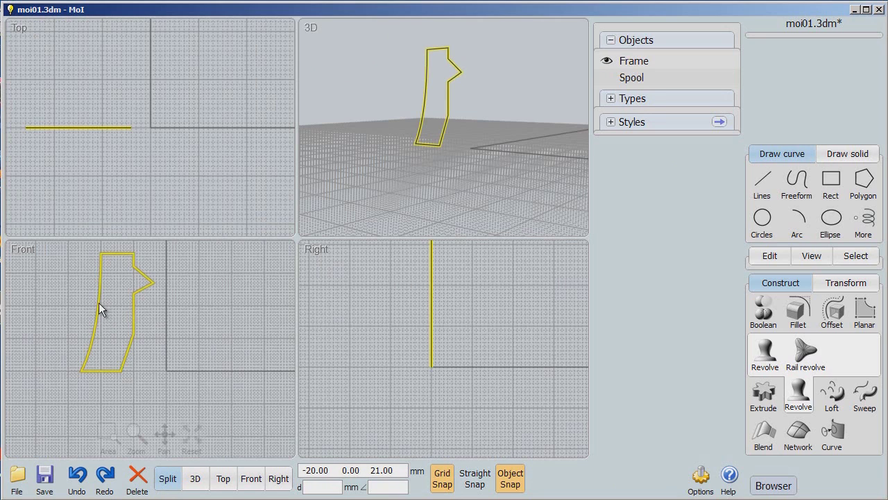
key(ctrl+z)
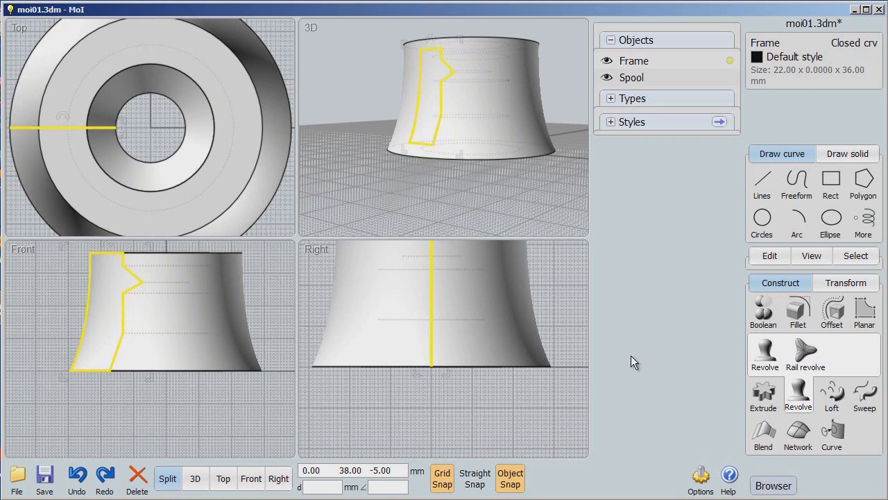
click(607, 61)
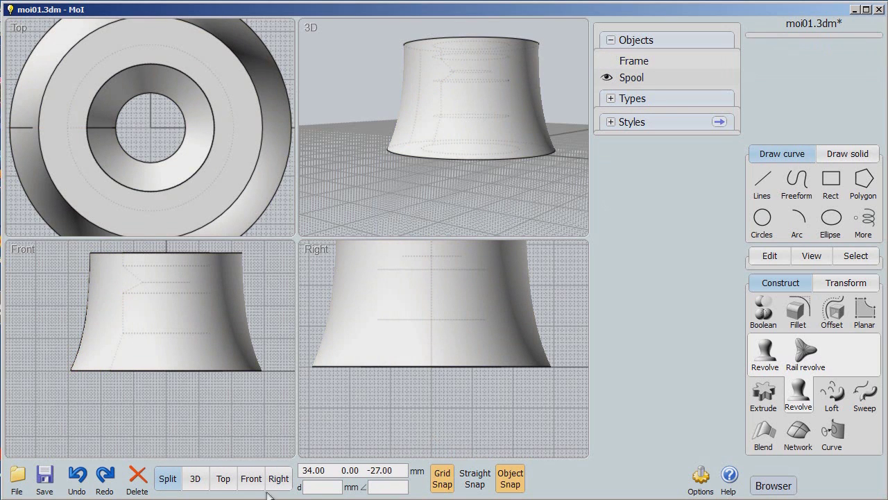
Enlarge the 3D view, orbit to inspect Spool's hollow underside, and show Frame again
mouse_move(472, 212)
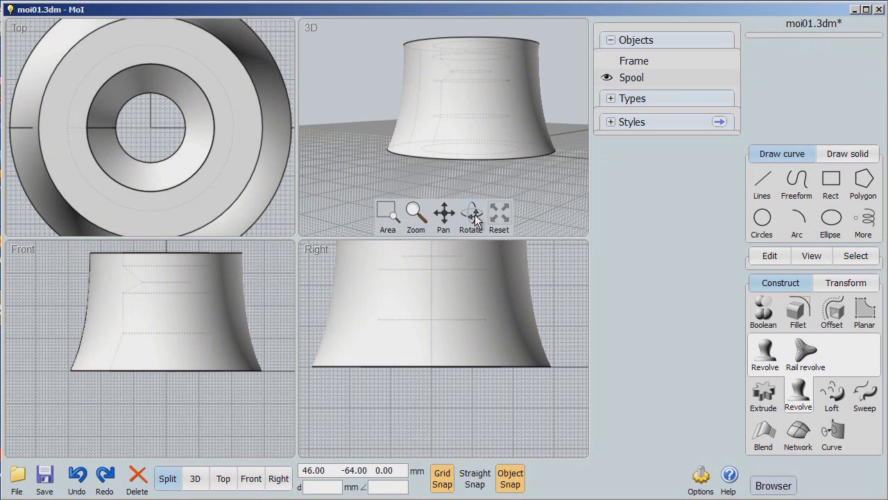
click(194, 479)
mouse_move(326, 437)
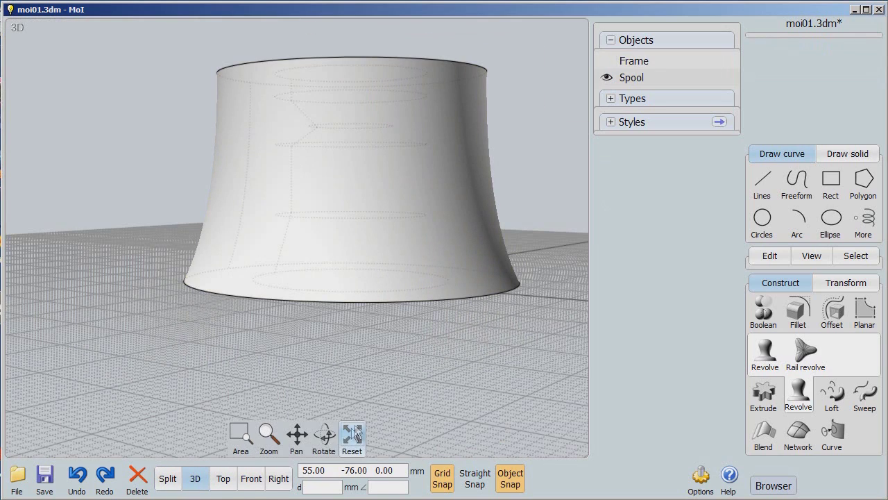
drag(326, 437, 325, 408)
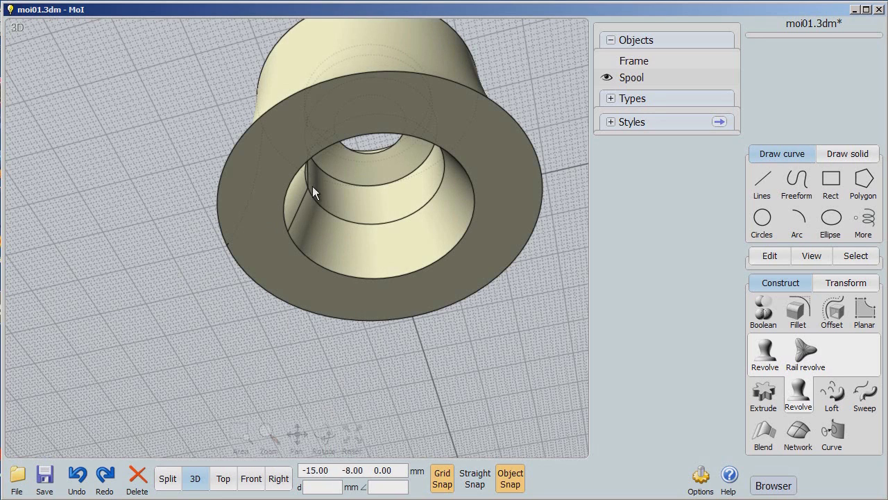
click(607, 61)
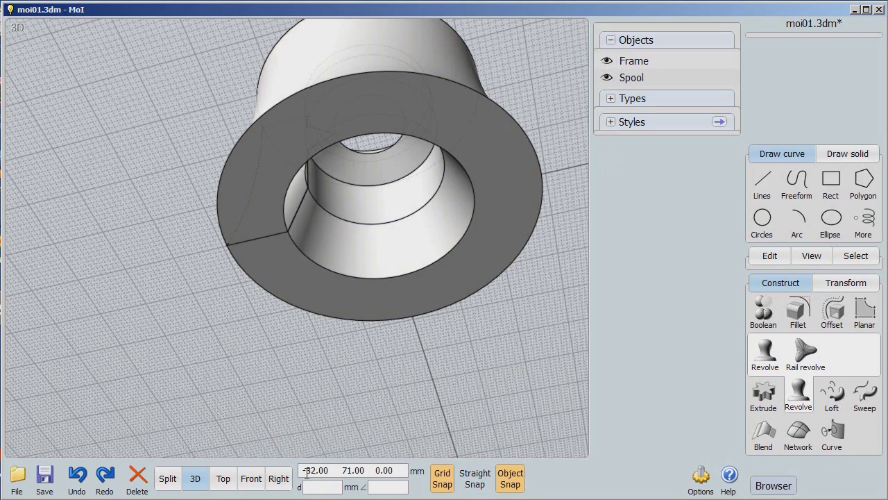
mouse_move(322, 449)
drag(323, 450, 324, 417)
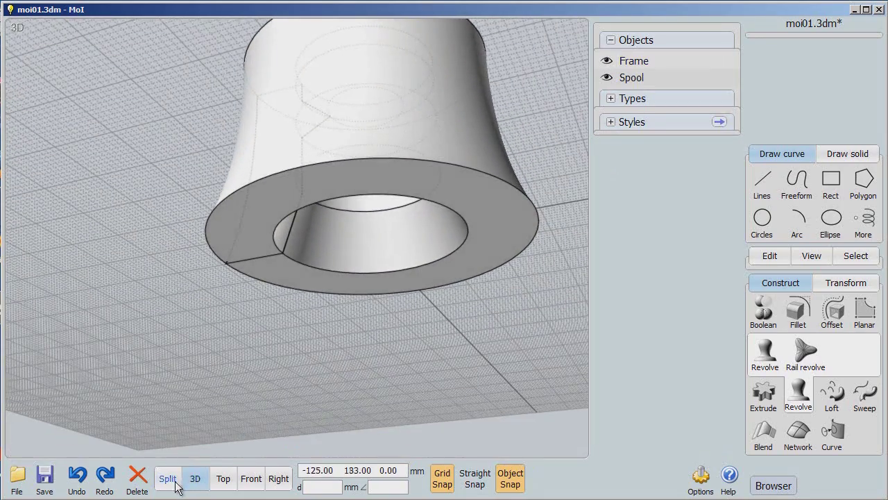
click(164, 480)
Reset the Right, Front, Top and 3D views to fit, then hide Spool
mouse_move(384, 454)
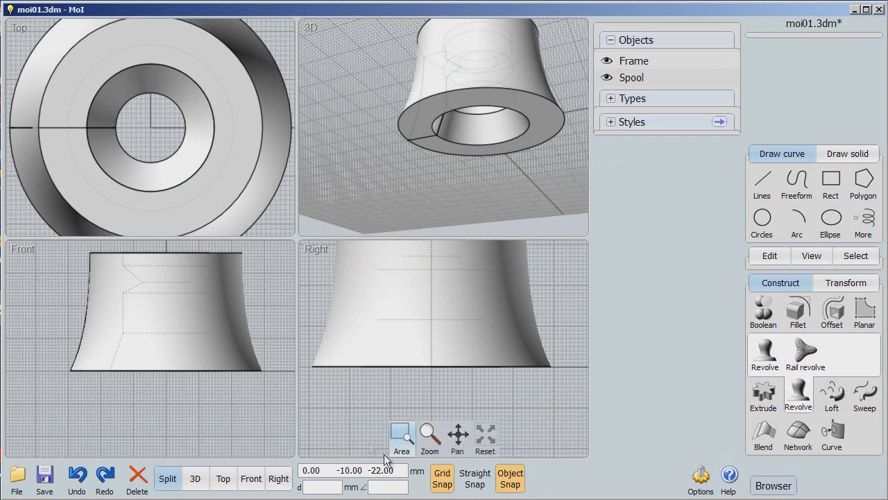
click(486, 444)
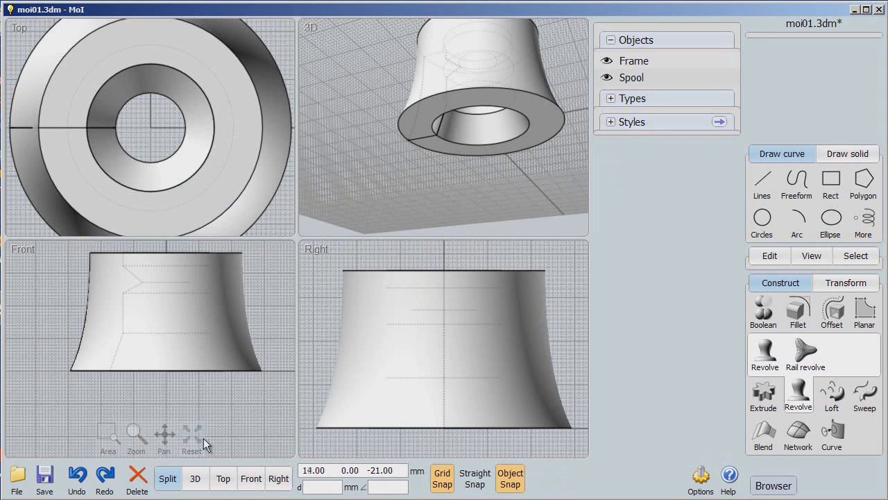
click(195, 441)
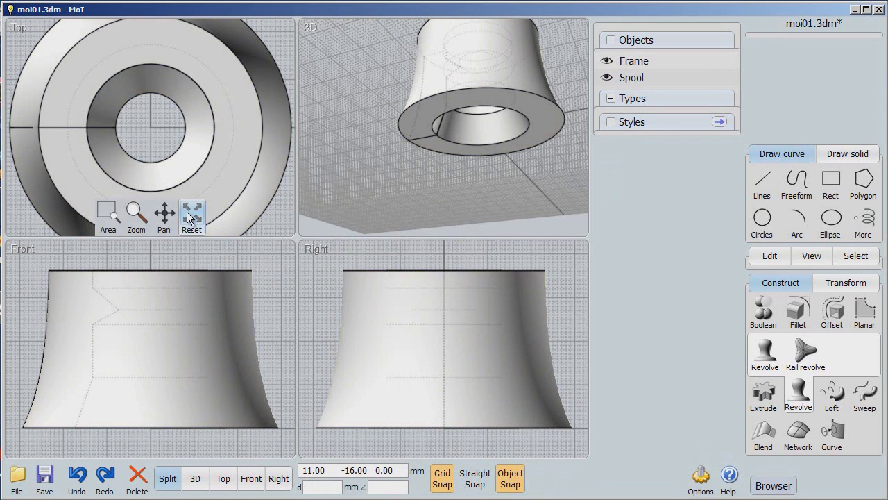
click(193, 214)
click(499, 220)
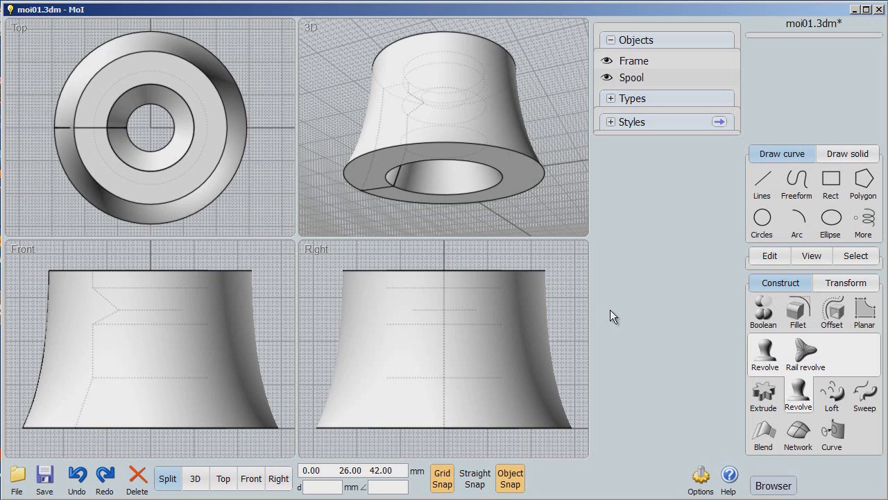
click(607, 78)
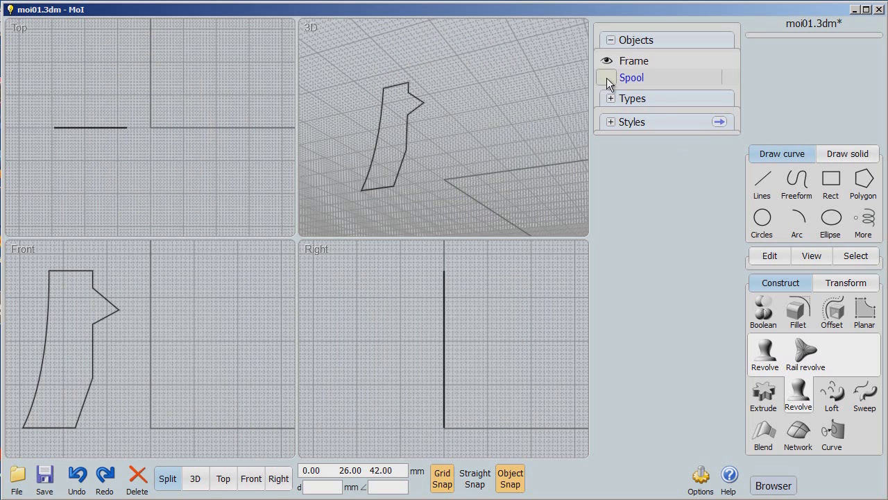